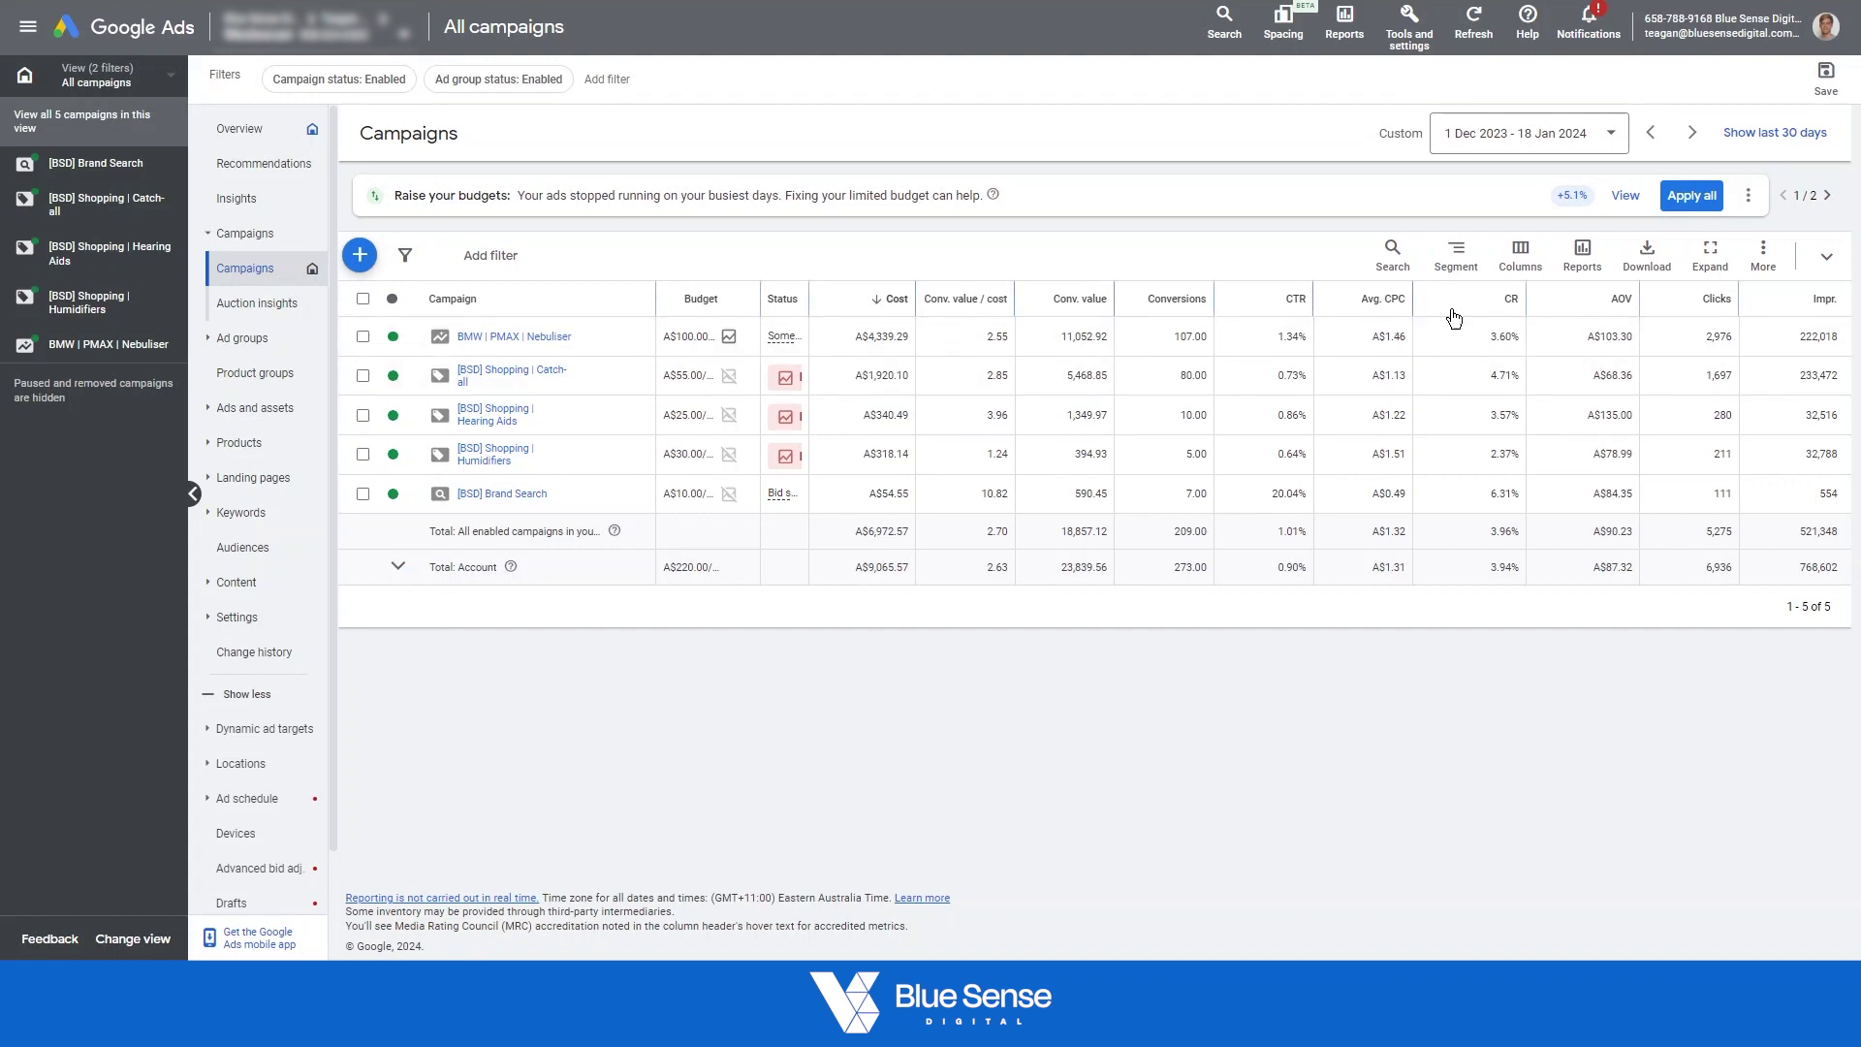
Edit the [BSD] Preset columns and add Avg. CPM by searching 'cpm'.
left_click(1529, 257)
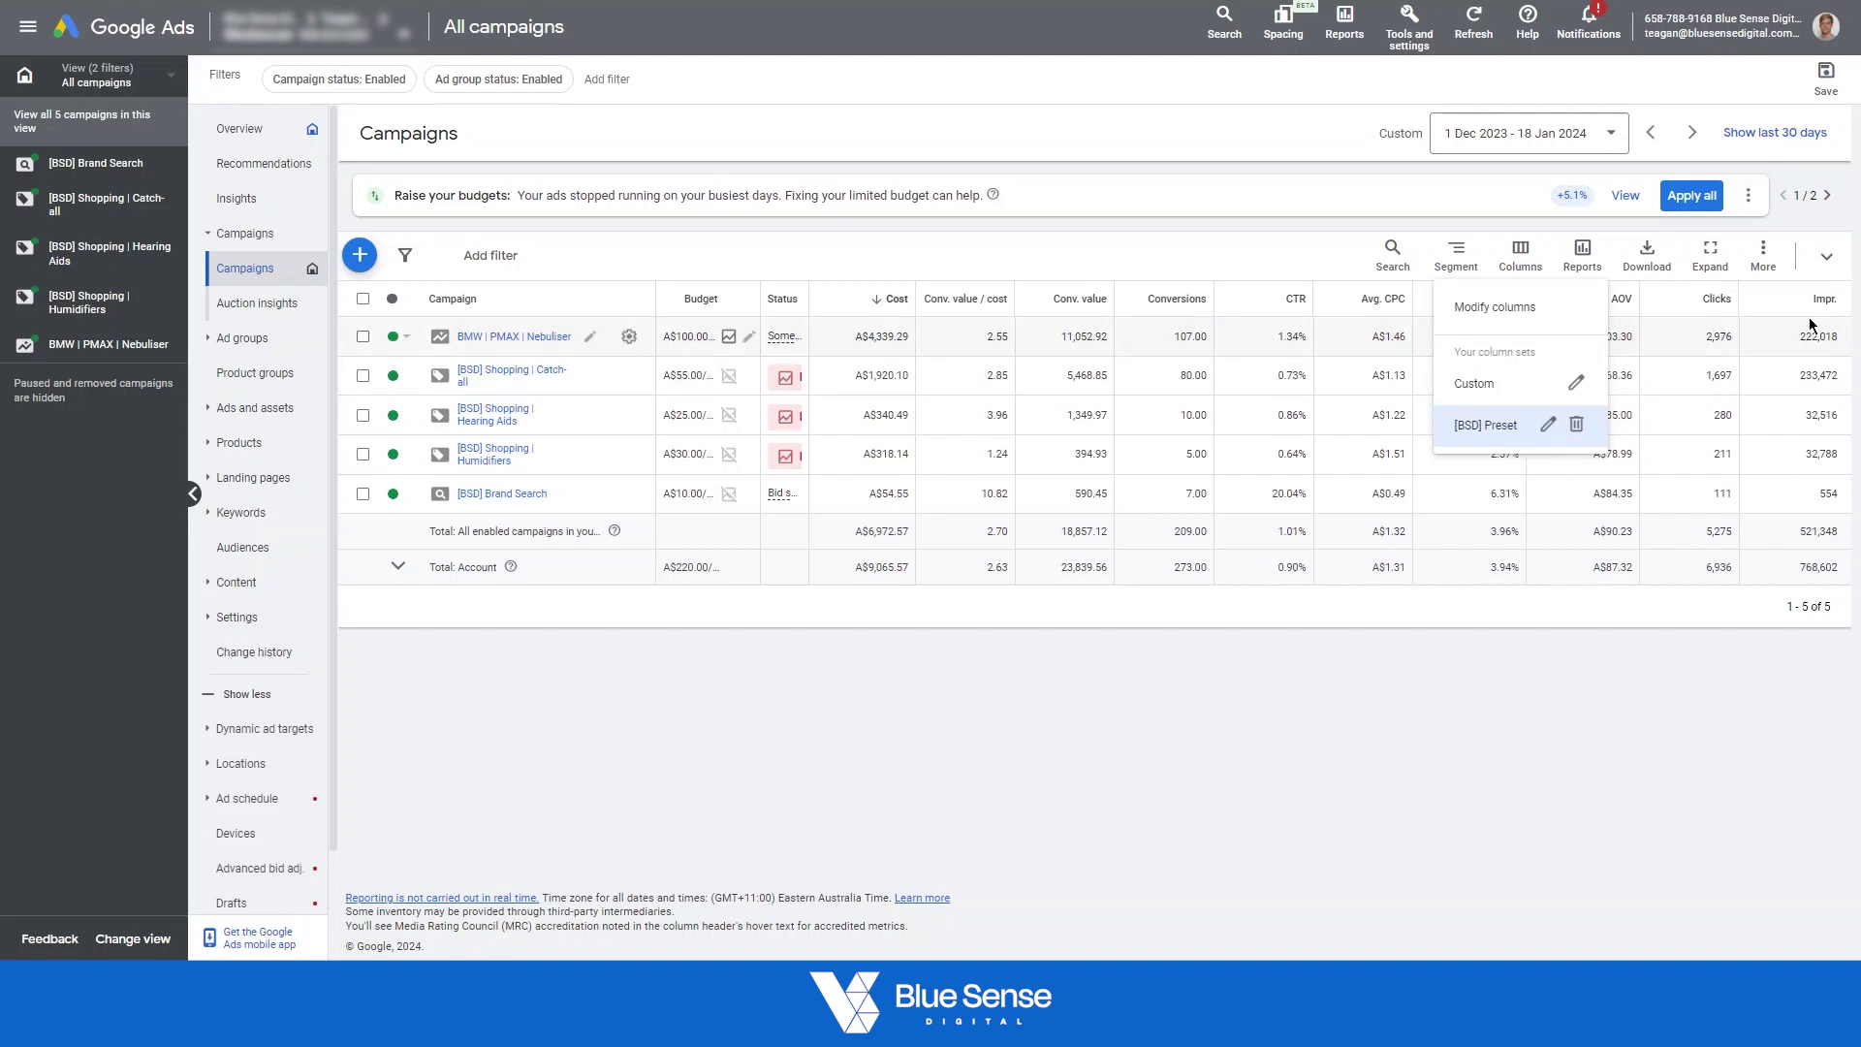
left_click(1670, 307)
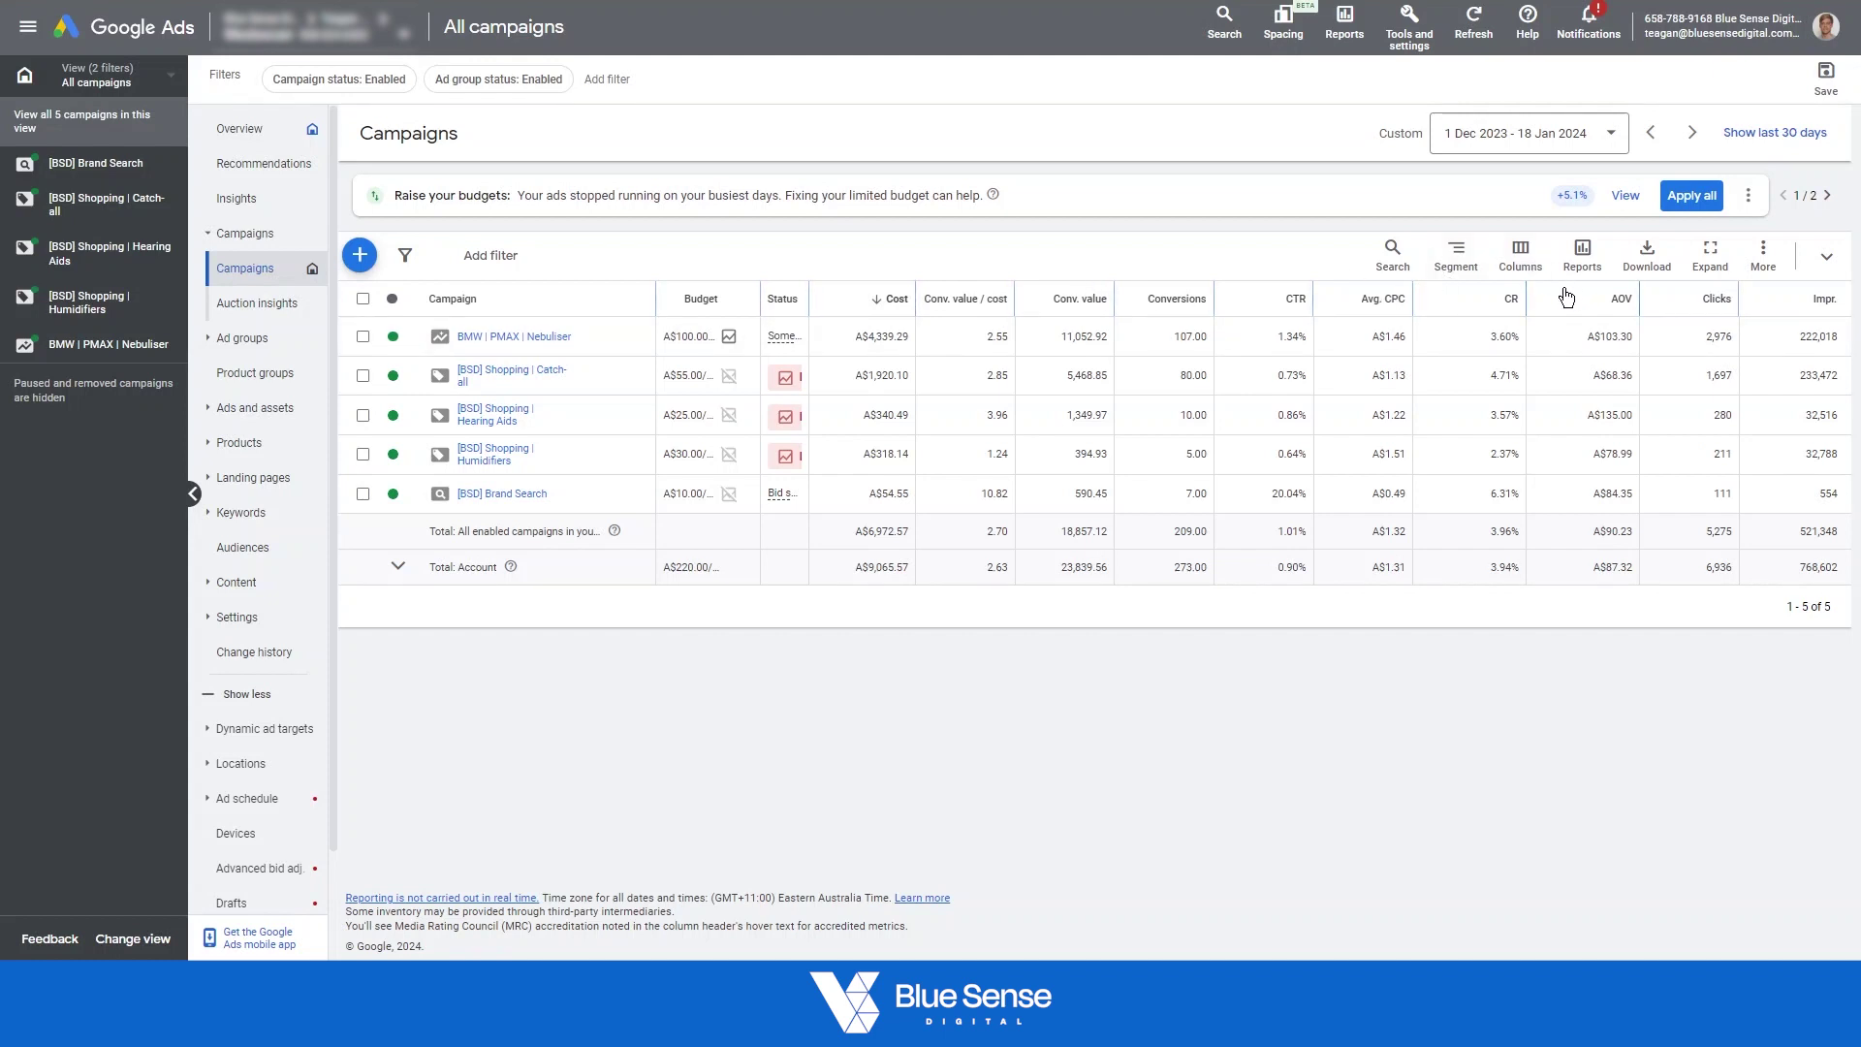
left_click(1519, 254)
left_click(1542, 427)
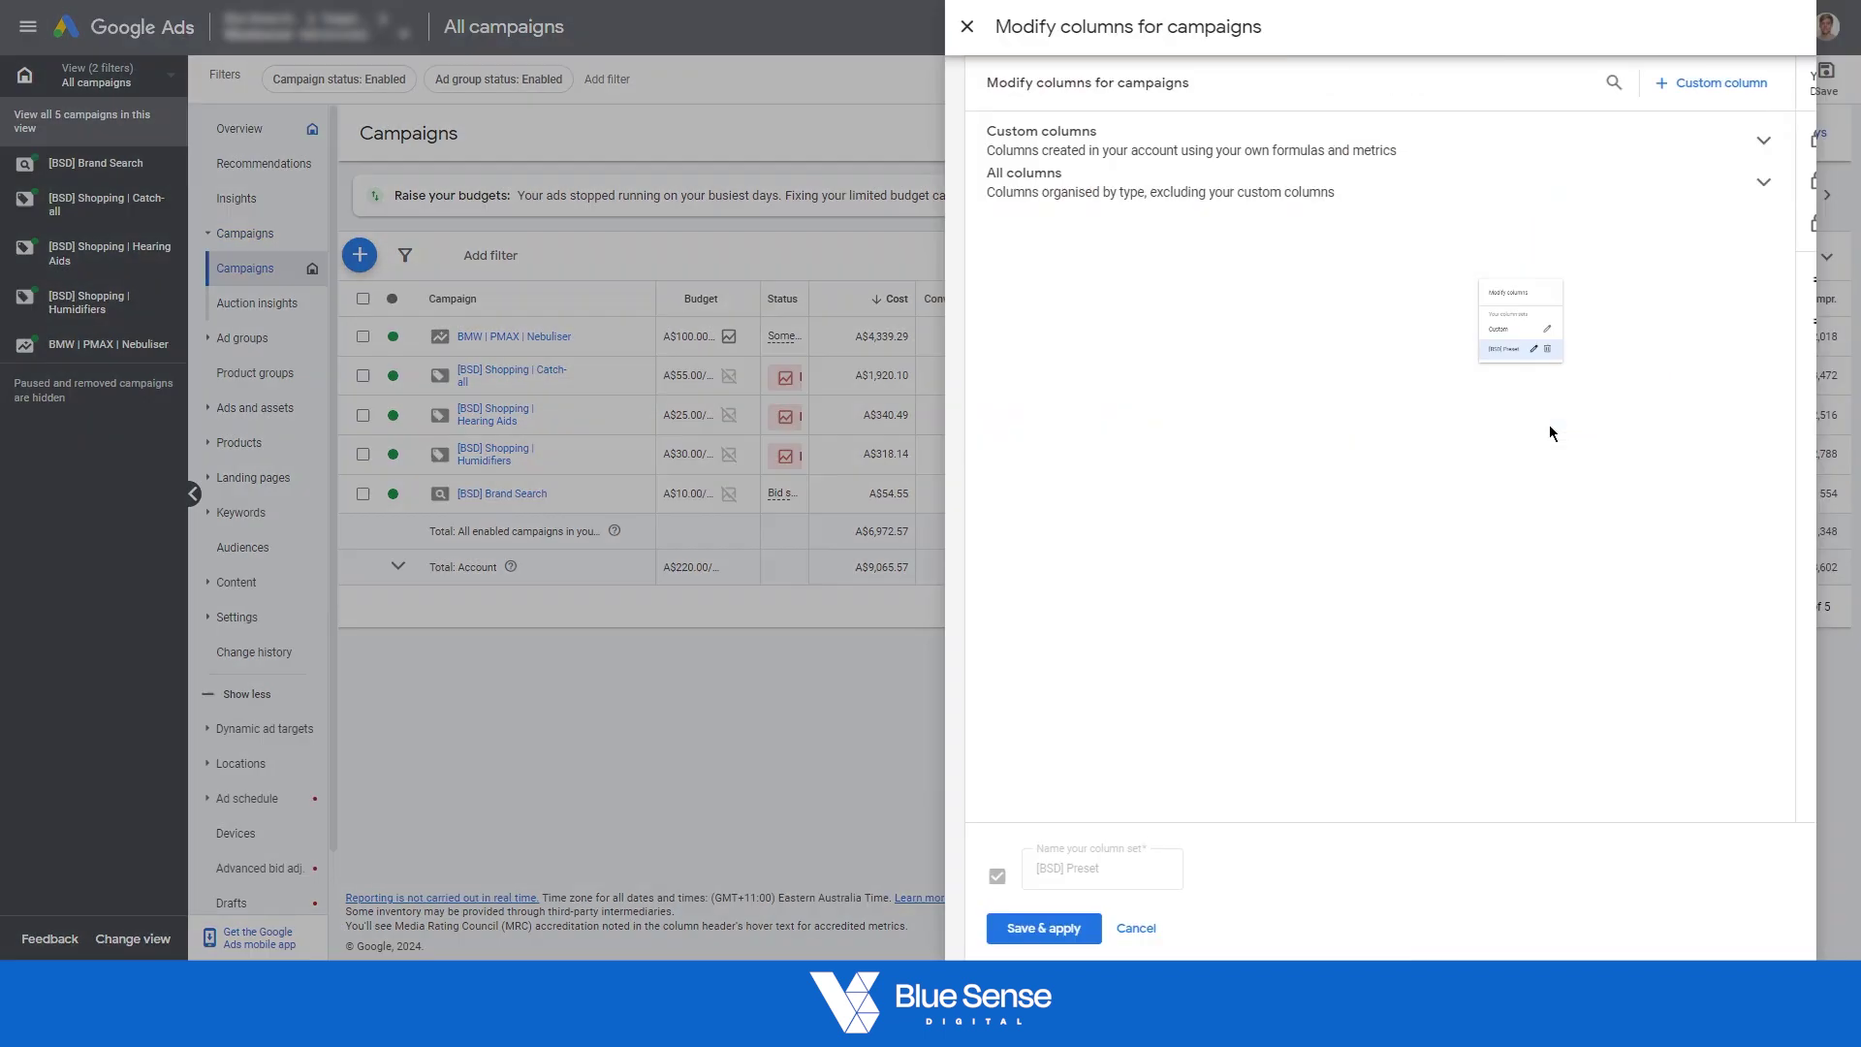
left_click(1416, 86)
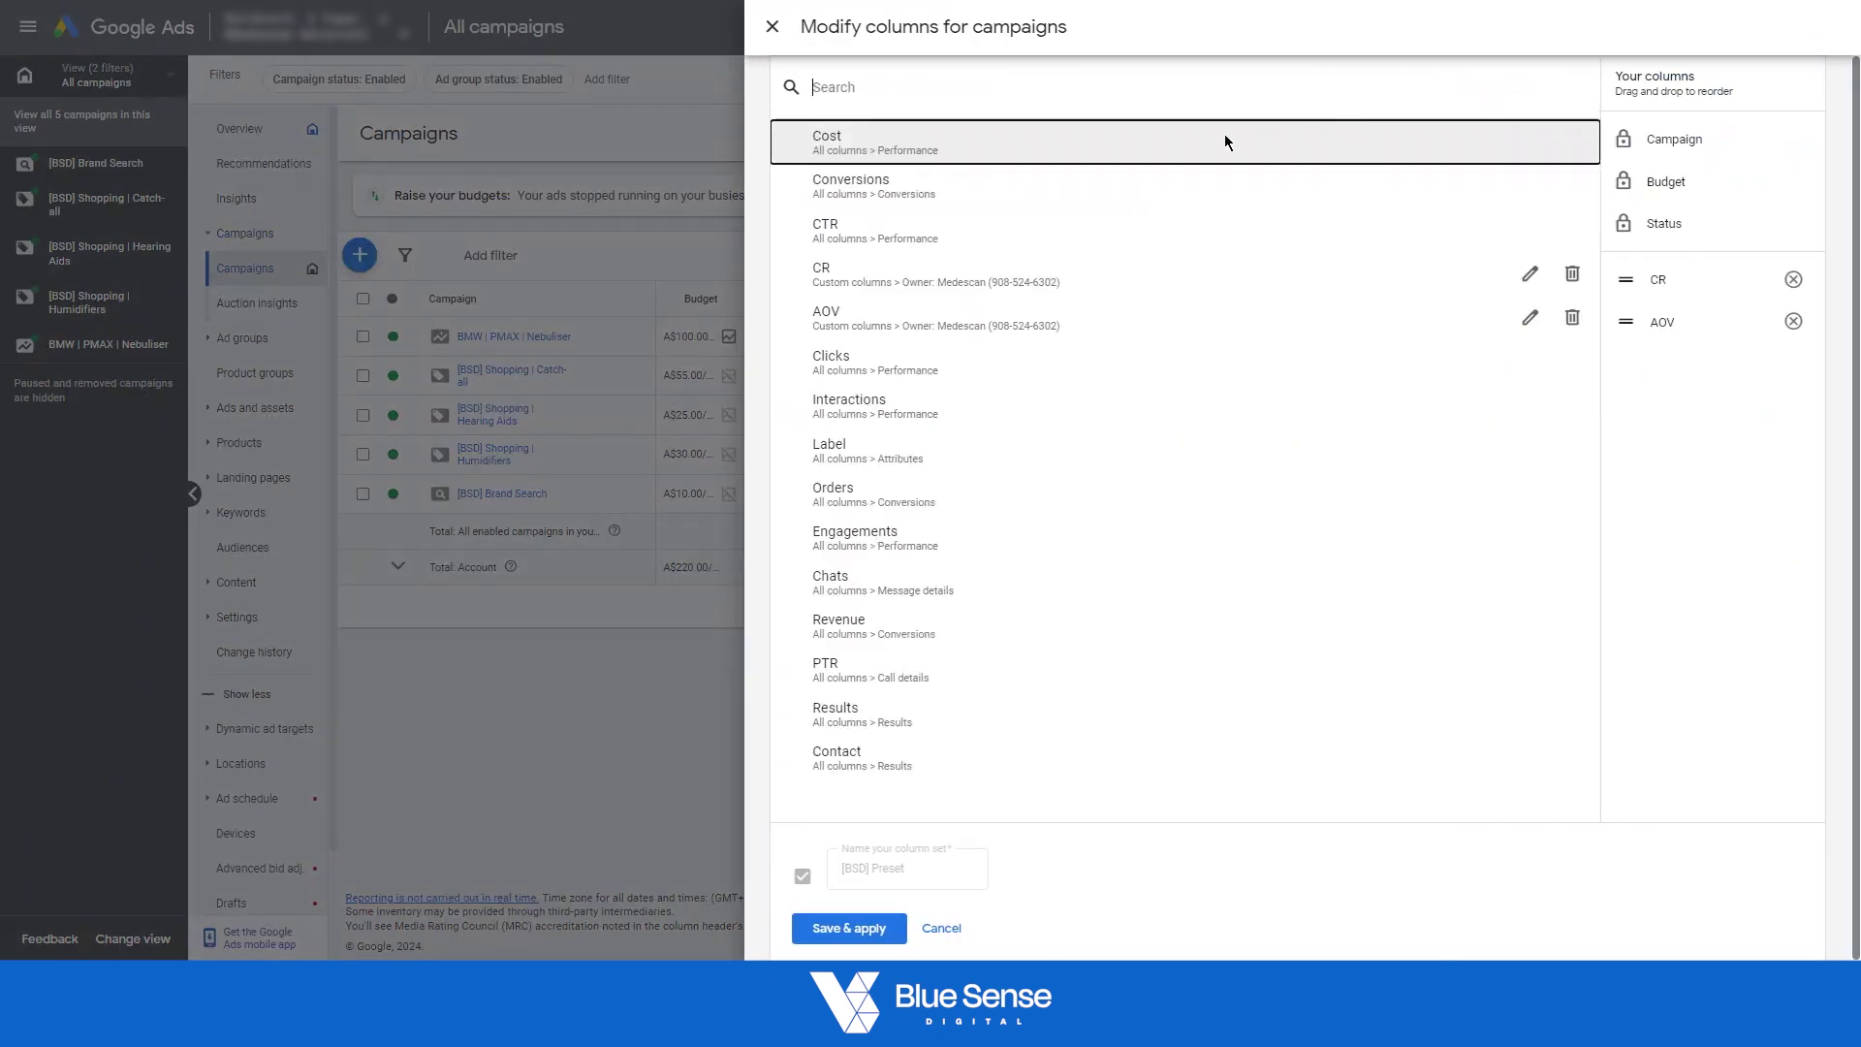
type("cpm")
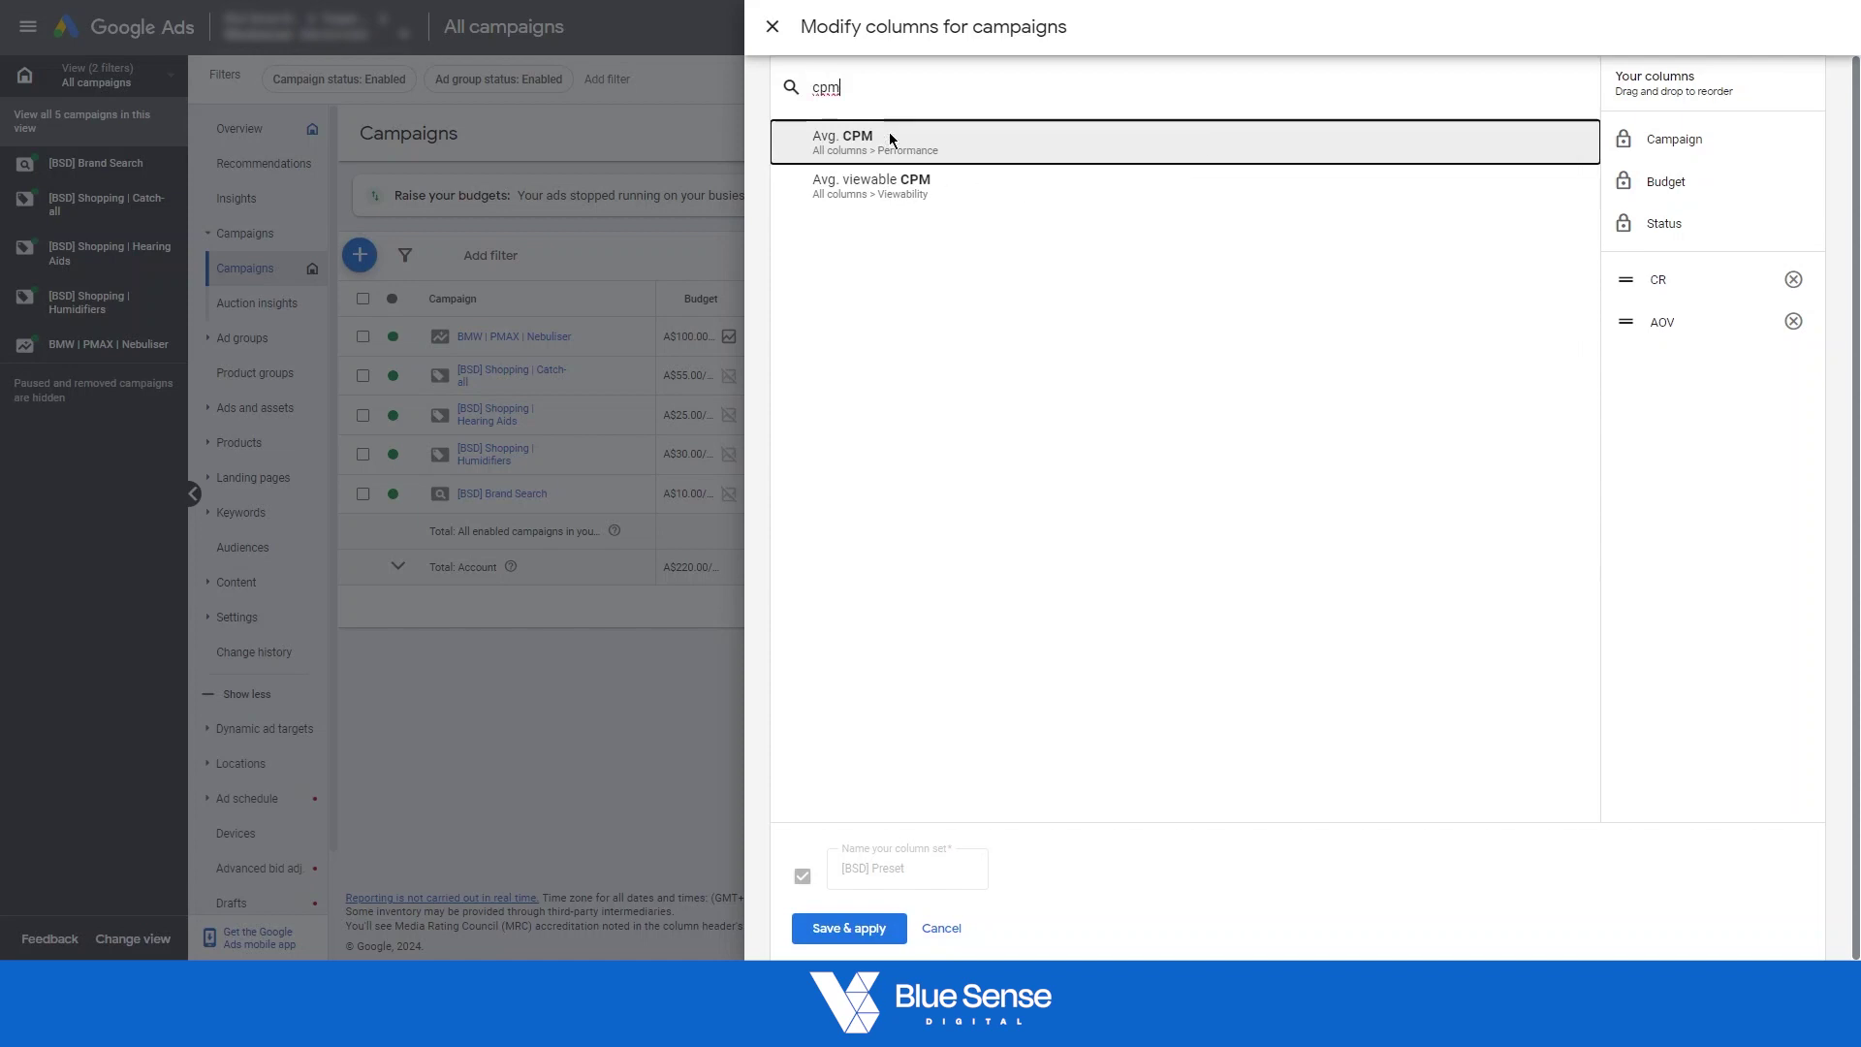
left_click(936, 188)
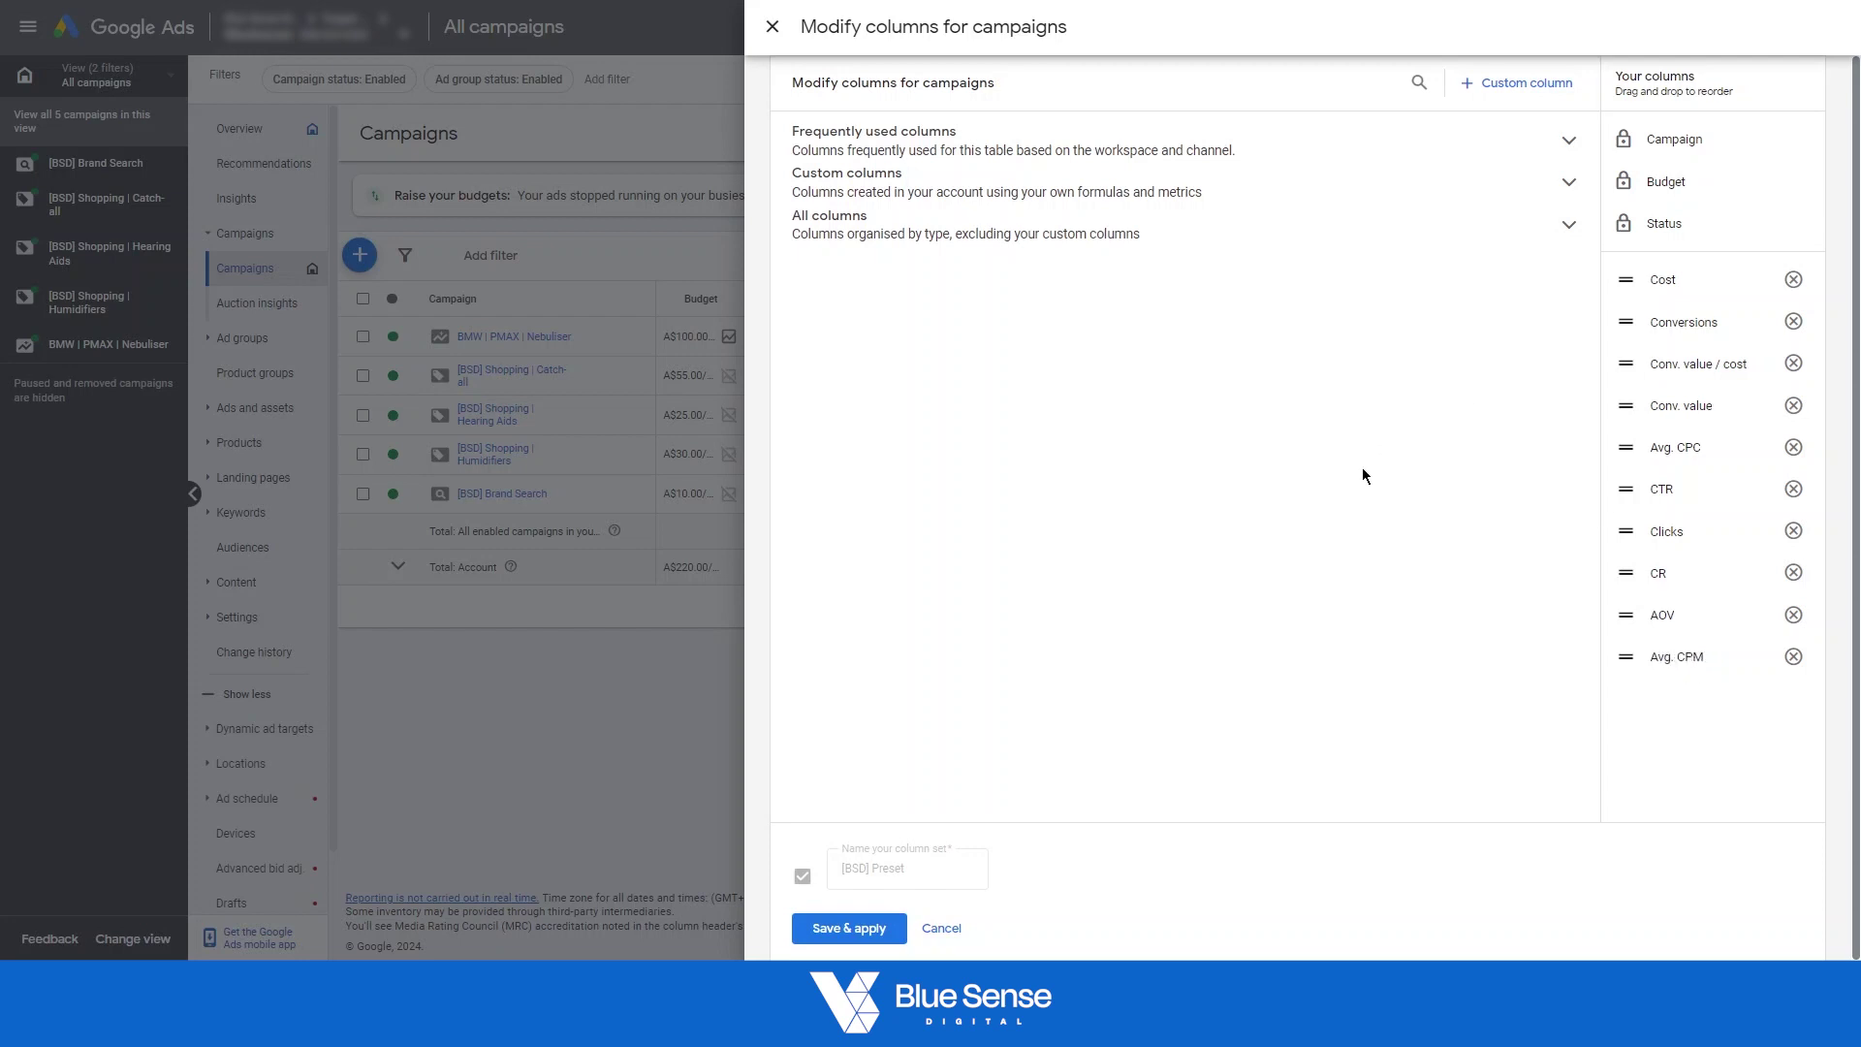
Start a new custom column owned by the chosen account and name it CPM.
left_click(1502, 85)
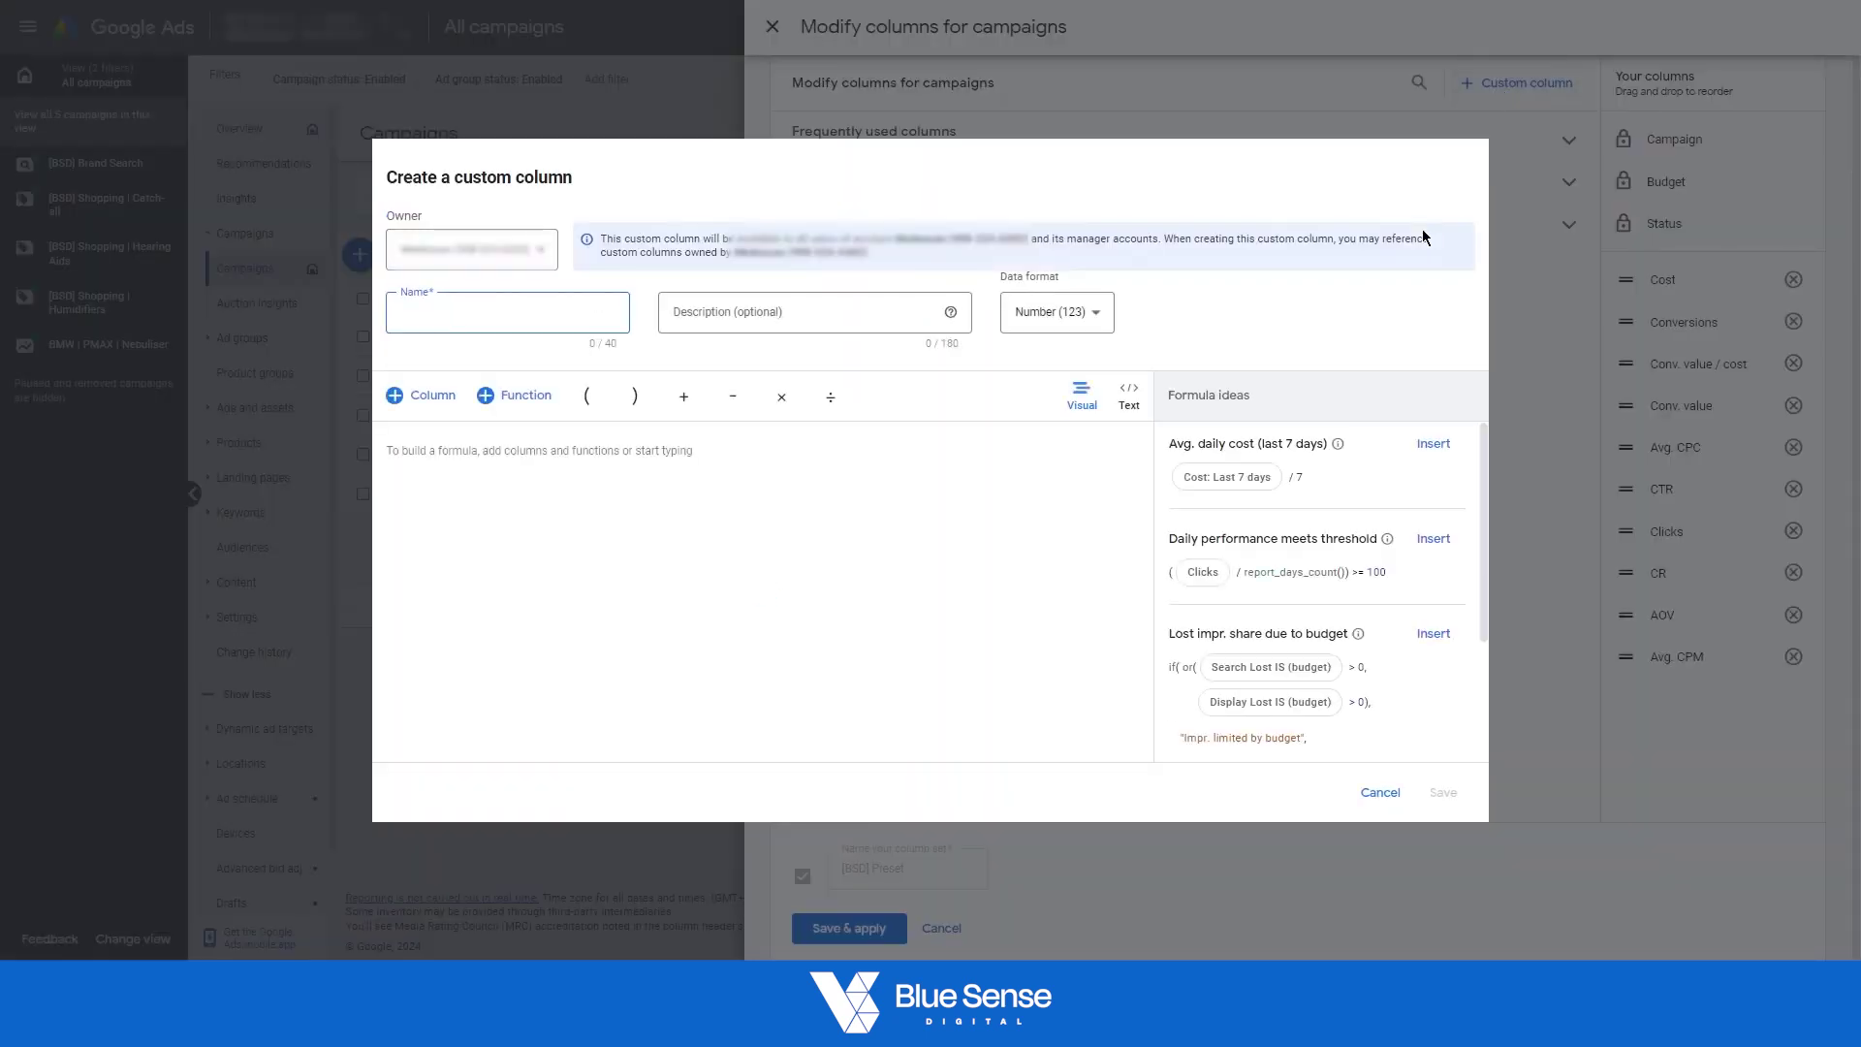
left_click(499, 254)
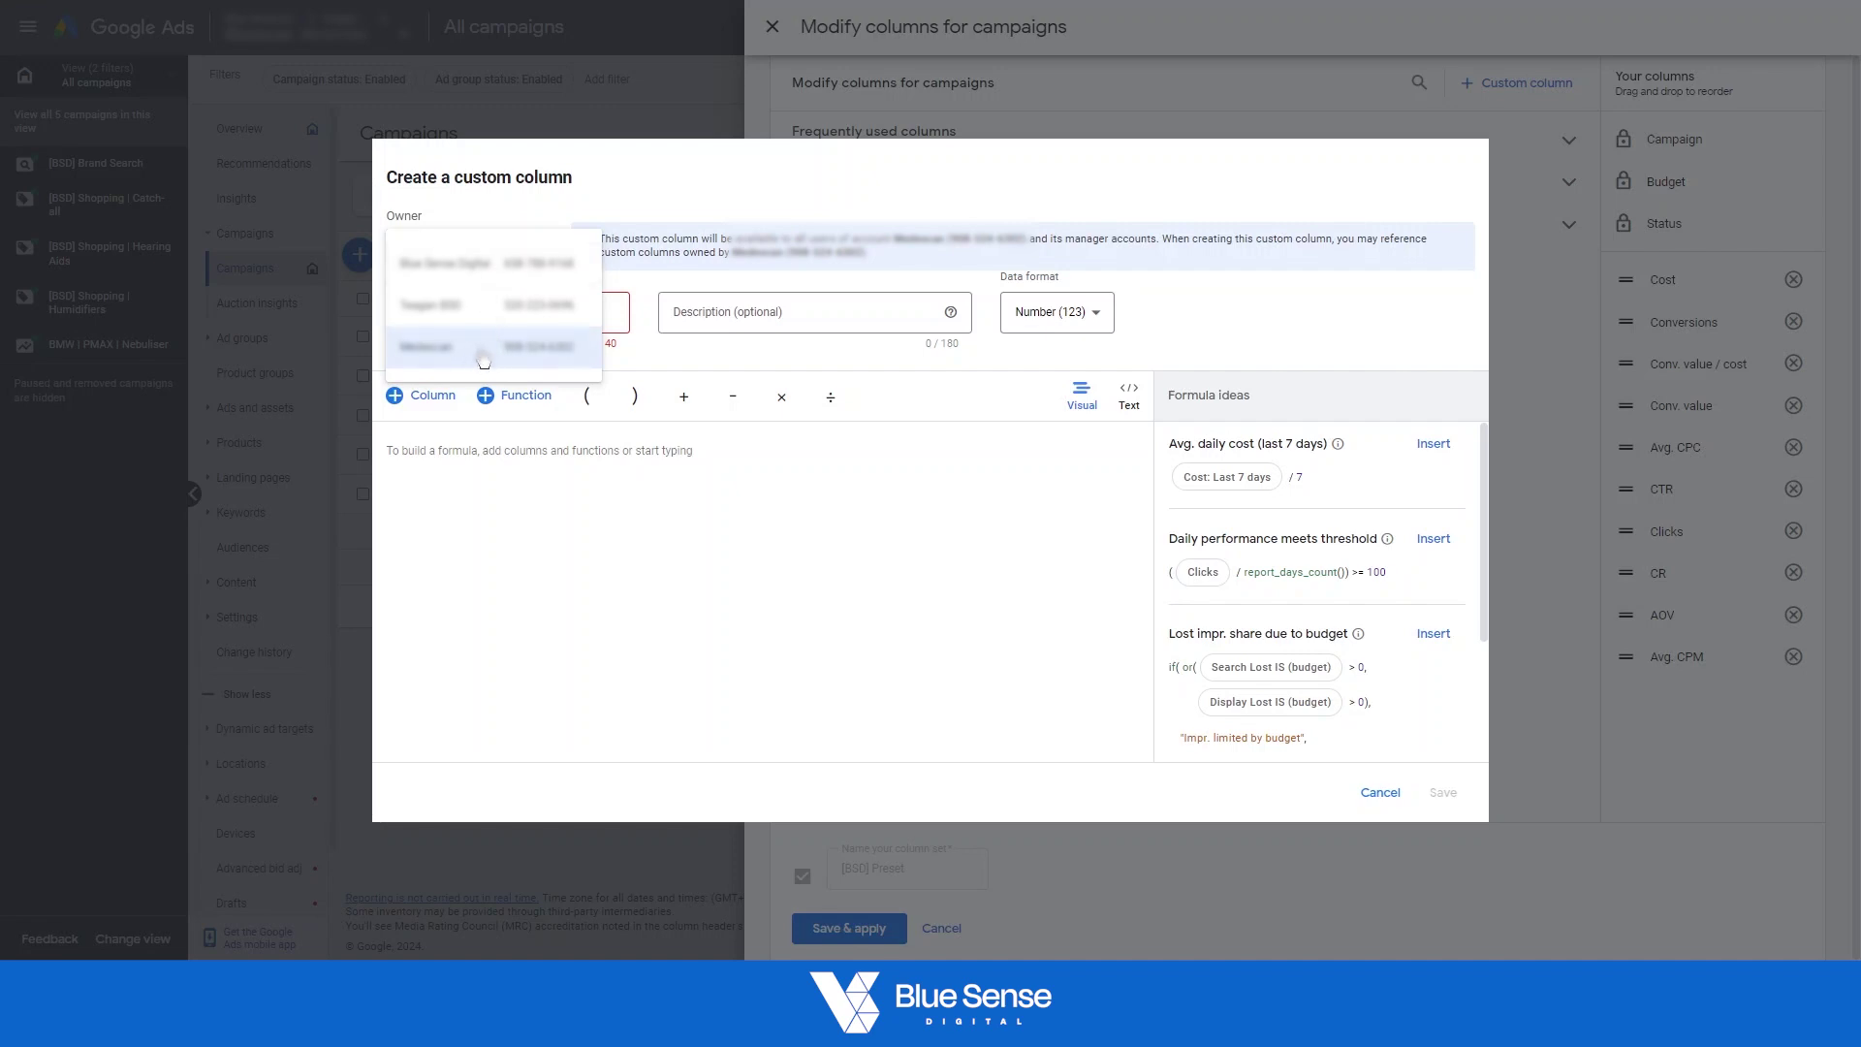
left_click(513, 366)
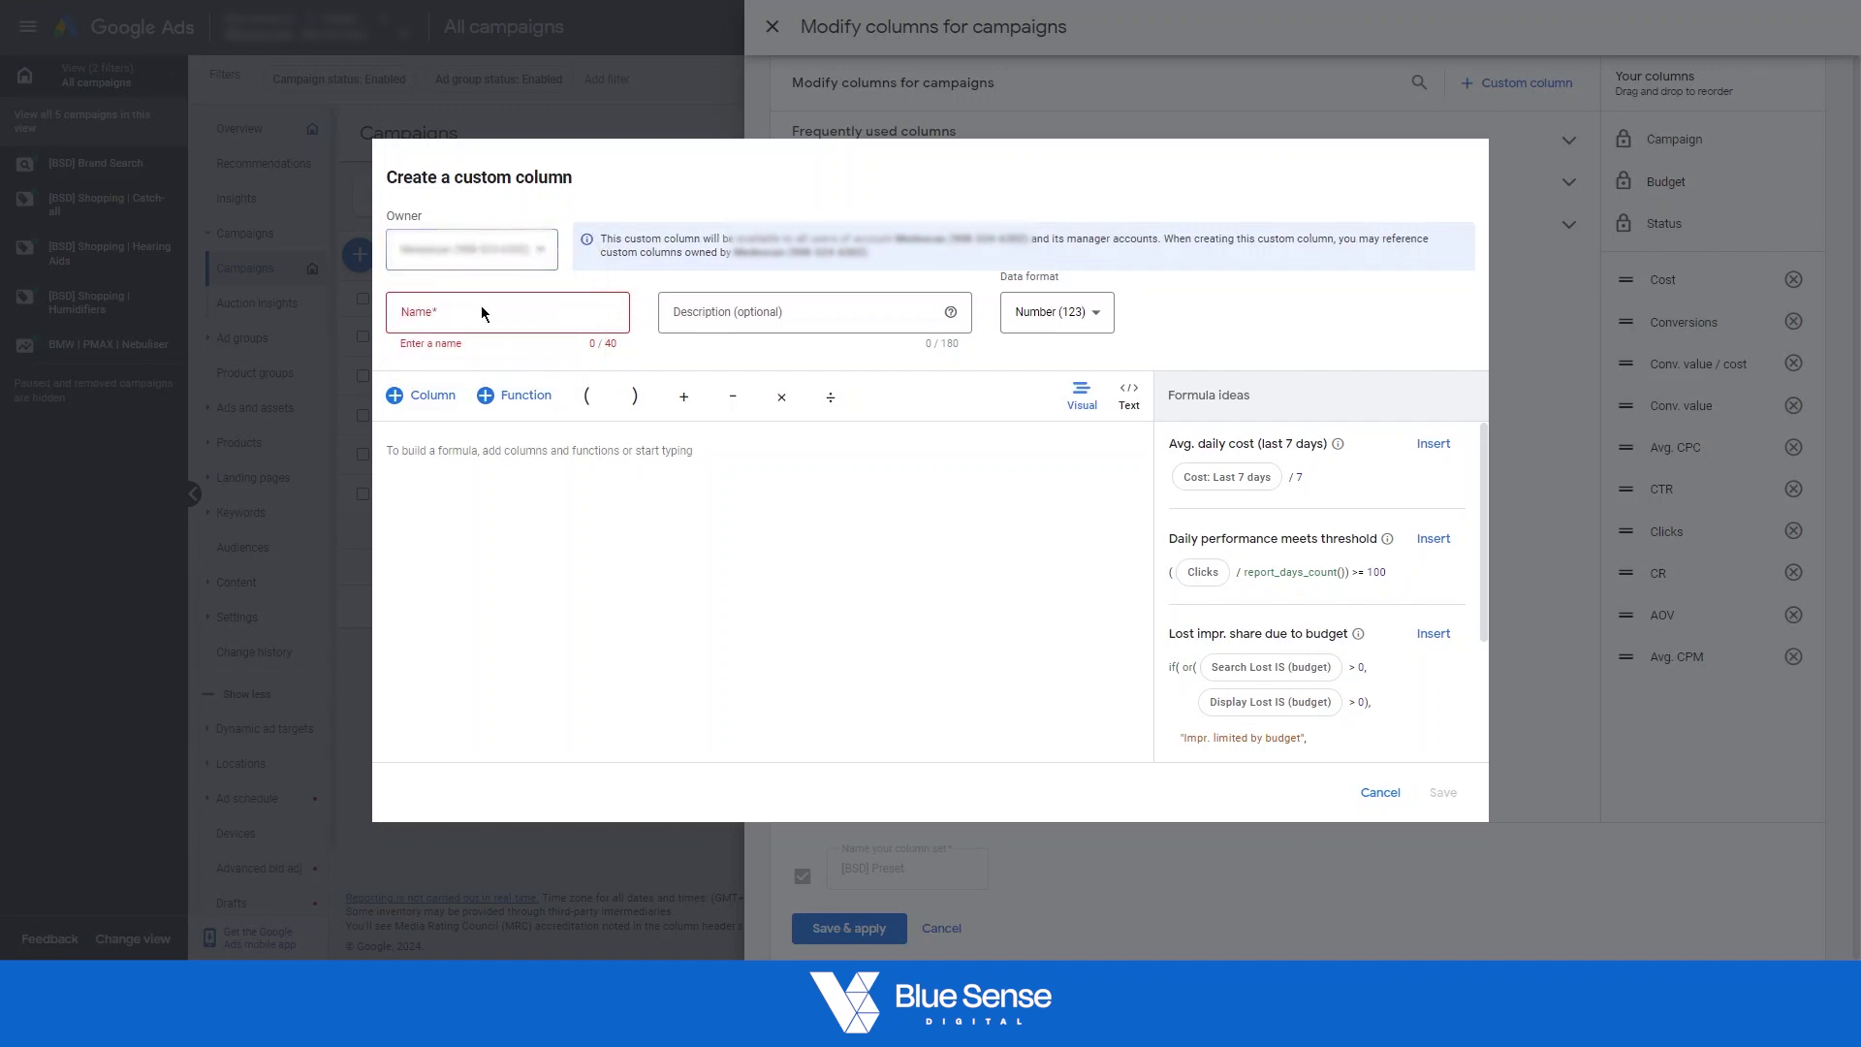
left_click(477, 323)
type("CPM")
Set the custom column's data format to Money (A$).
left_click(1030, 322)
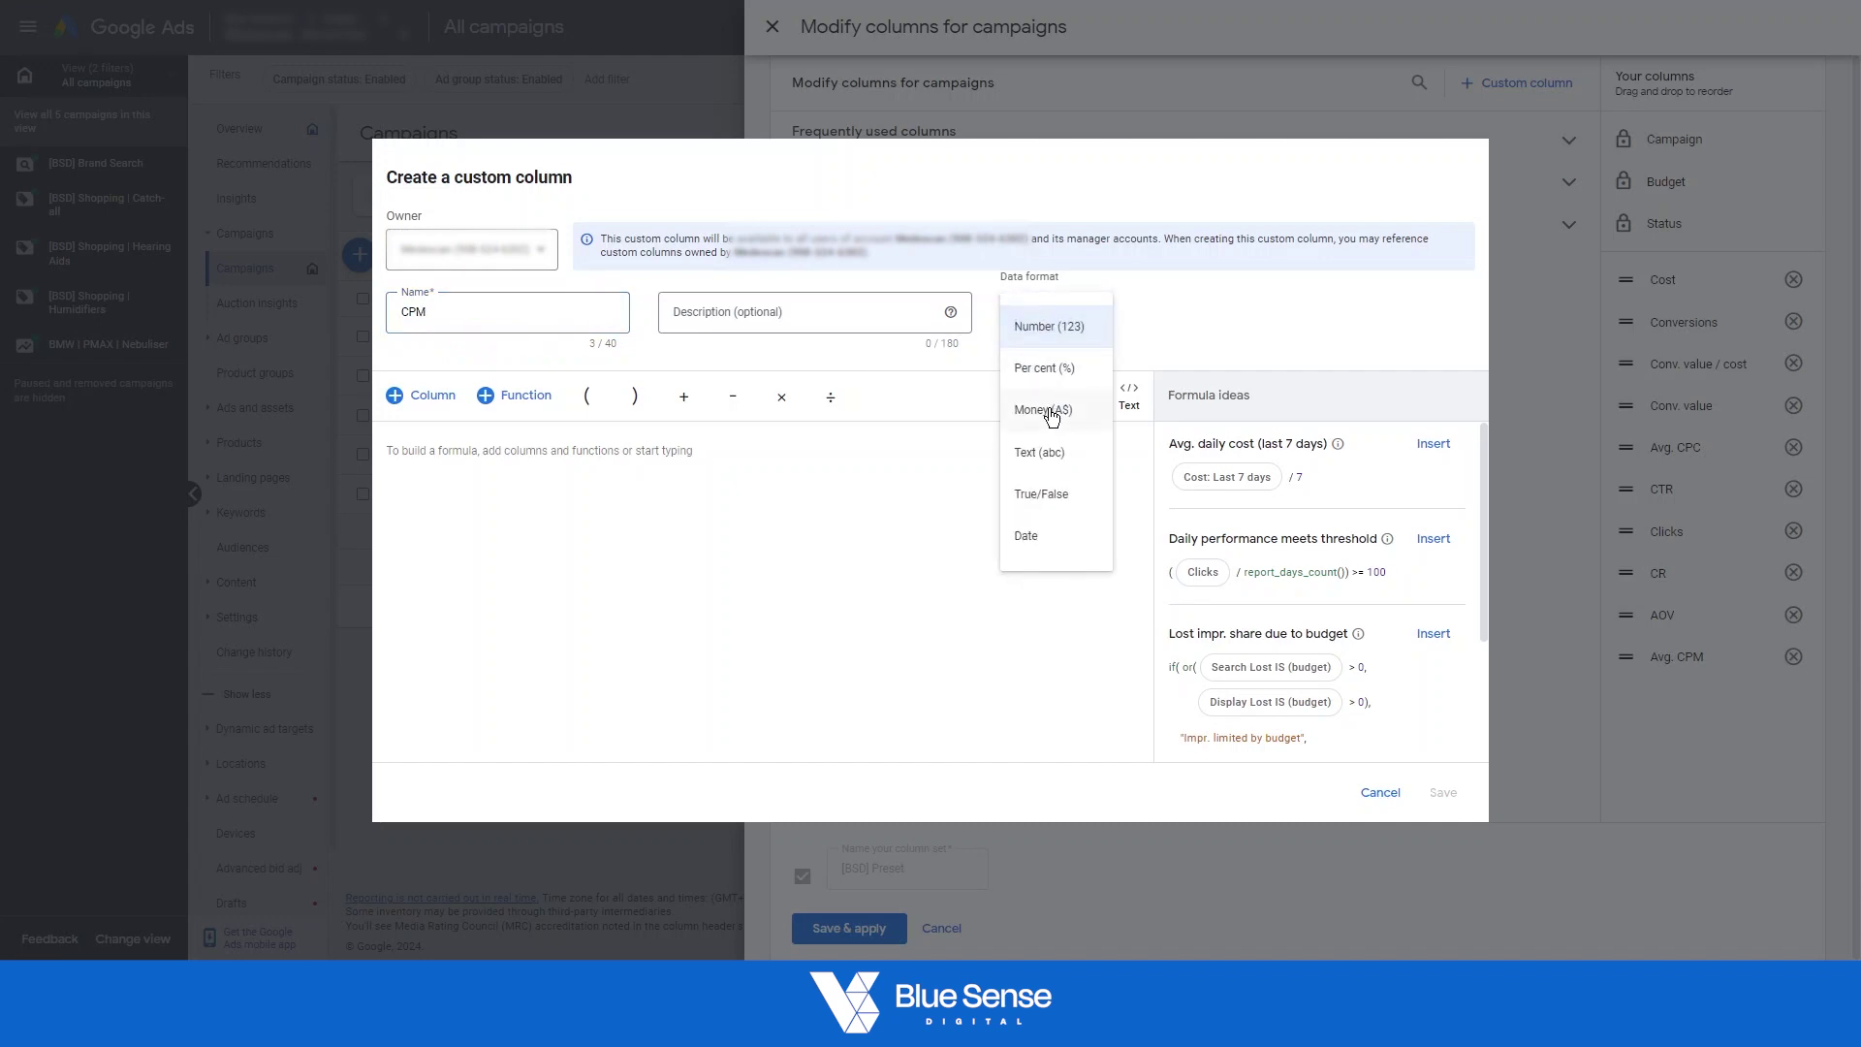
left_click(1052, 410)
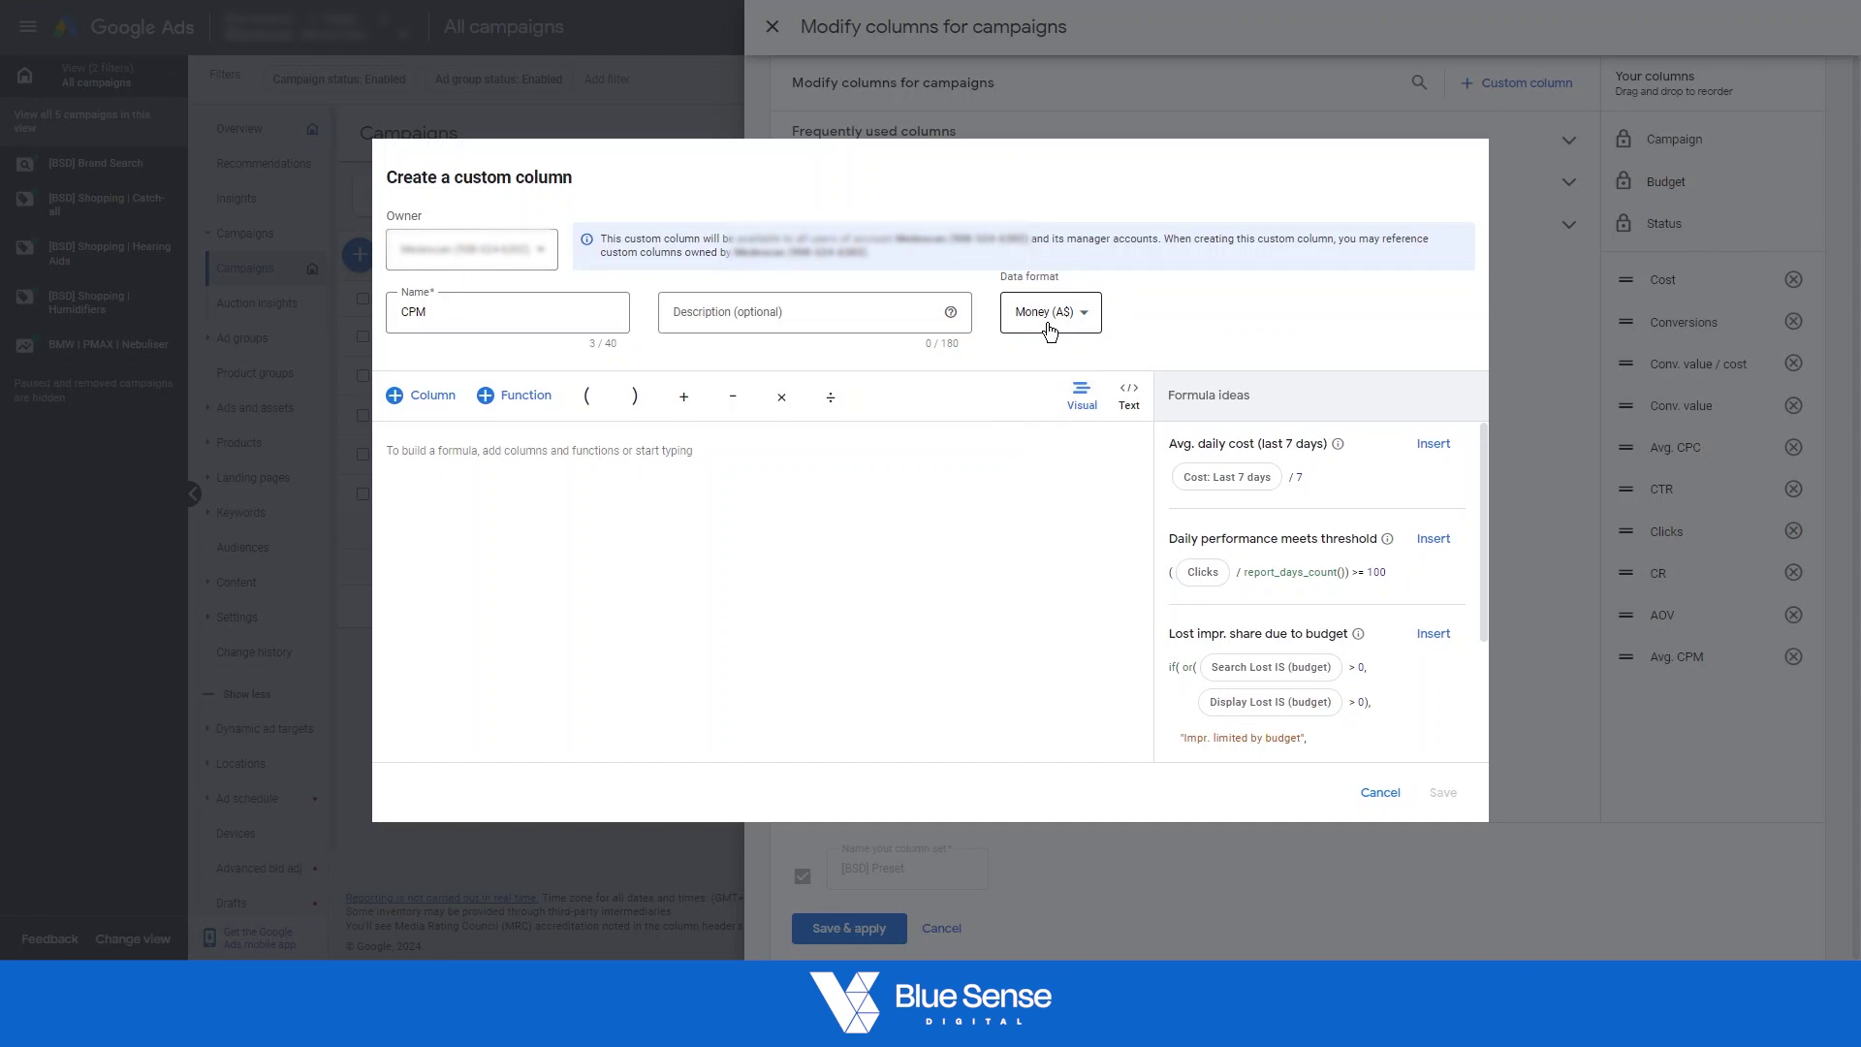
left_click(741, 320)
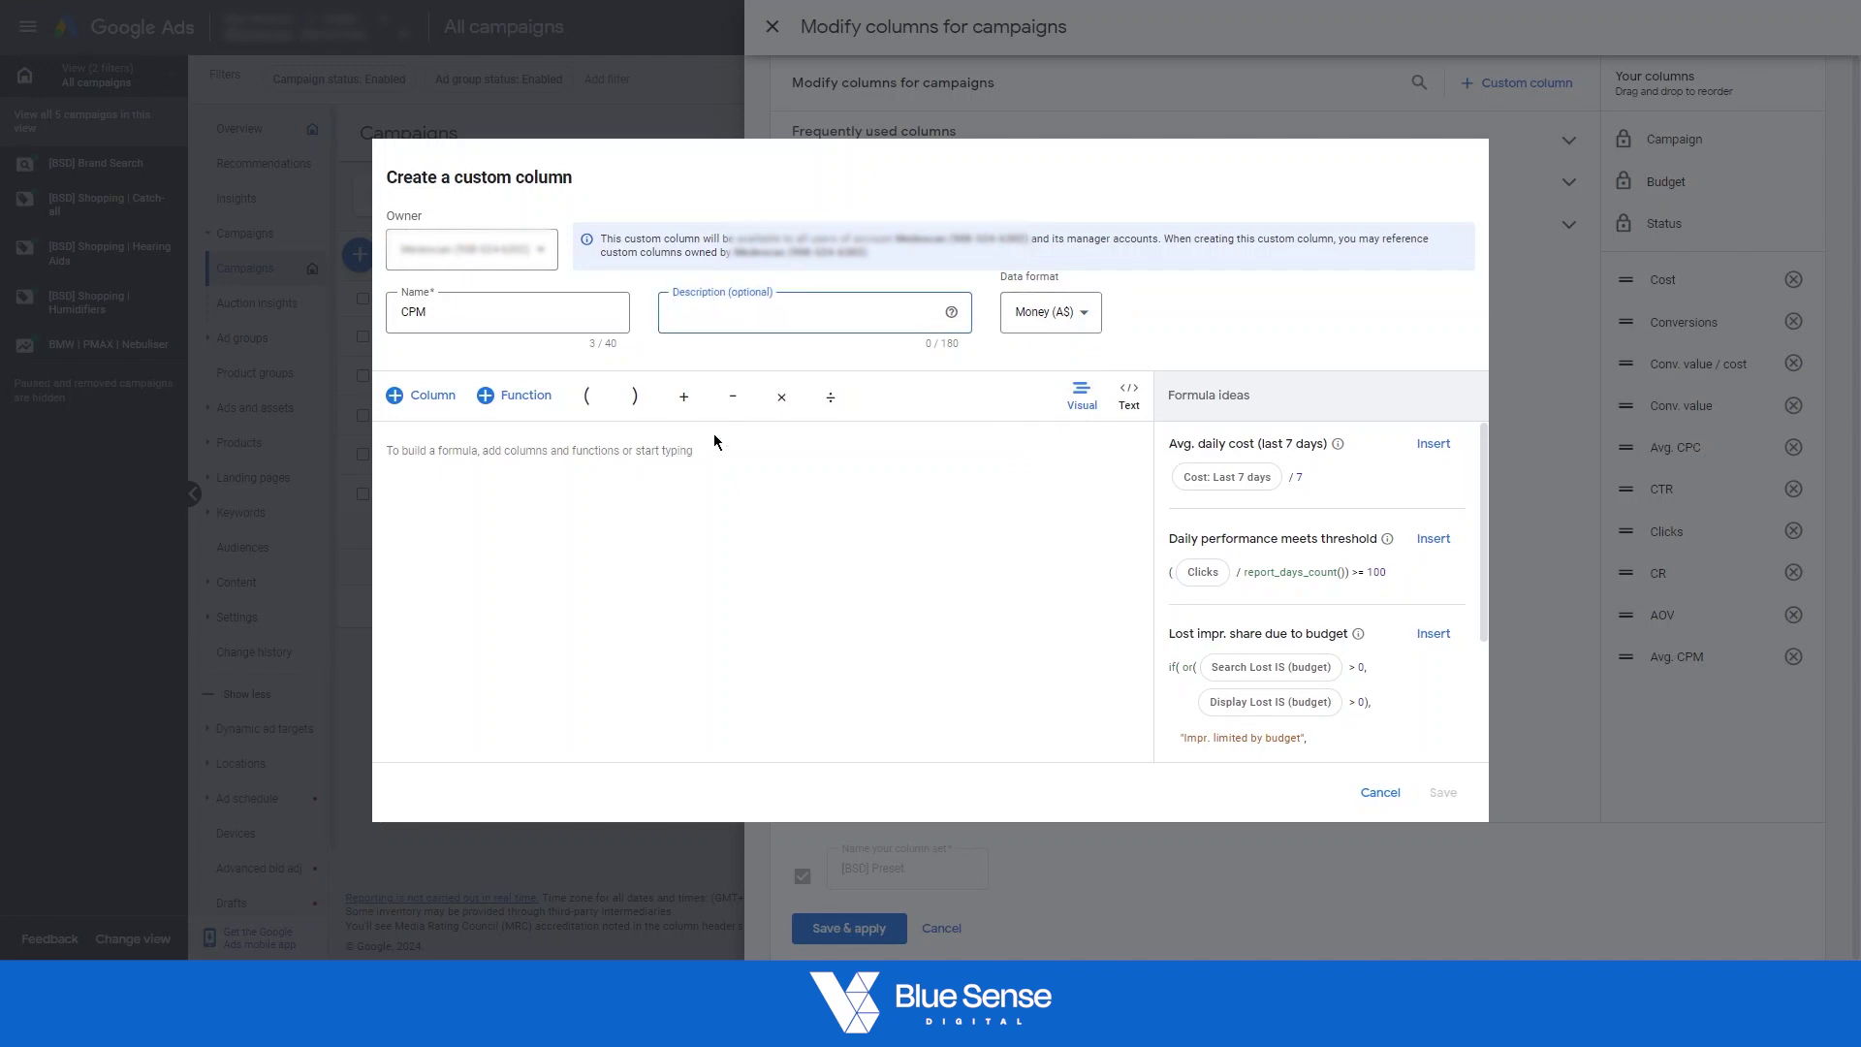
left_click(573, 539)
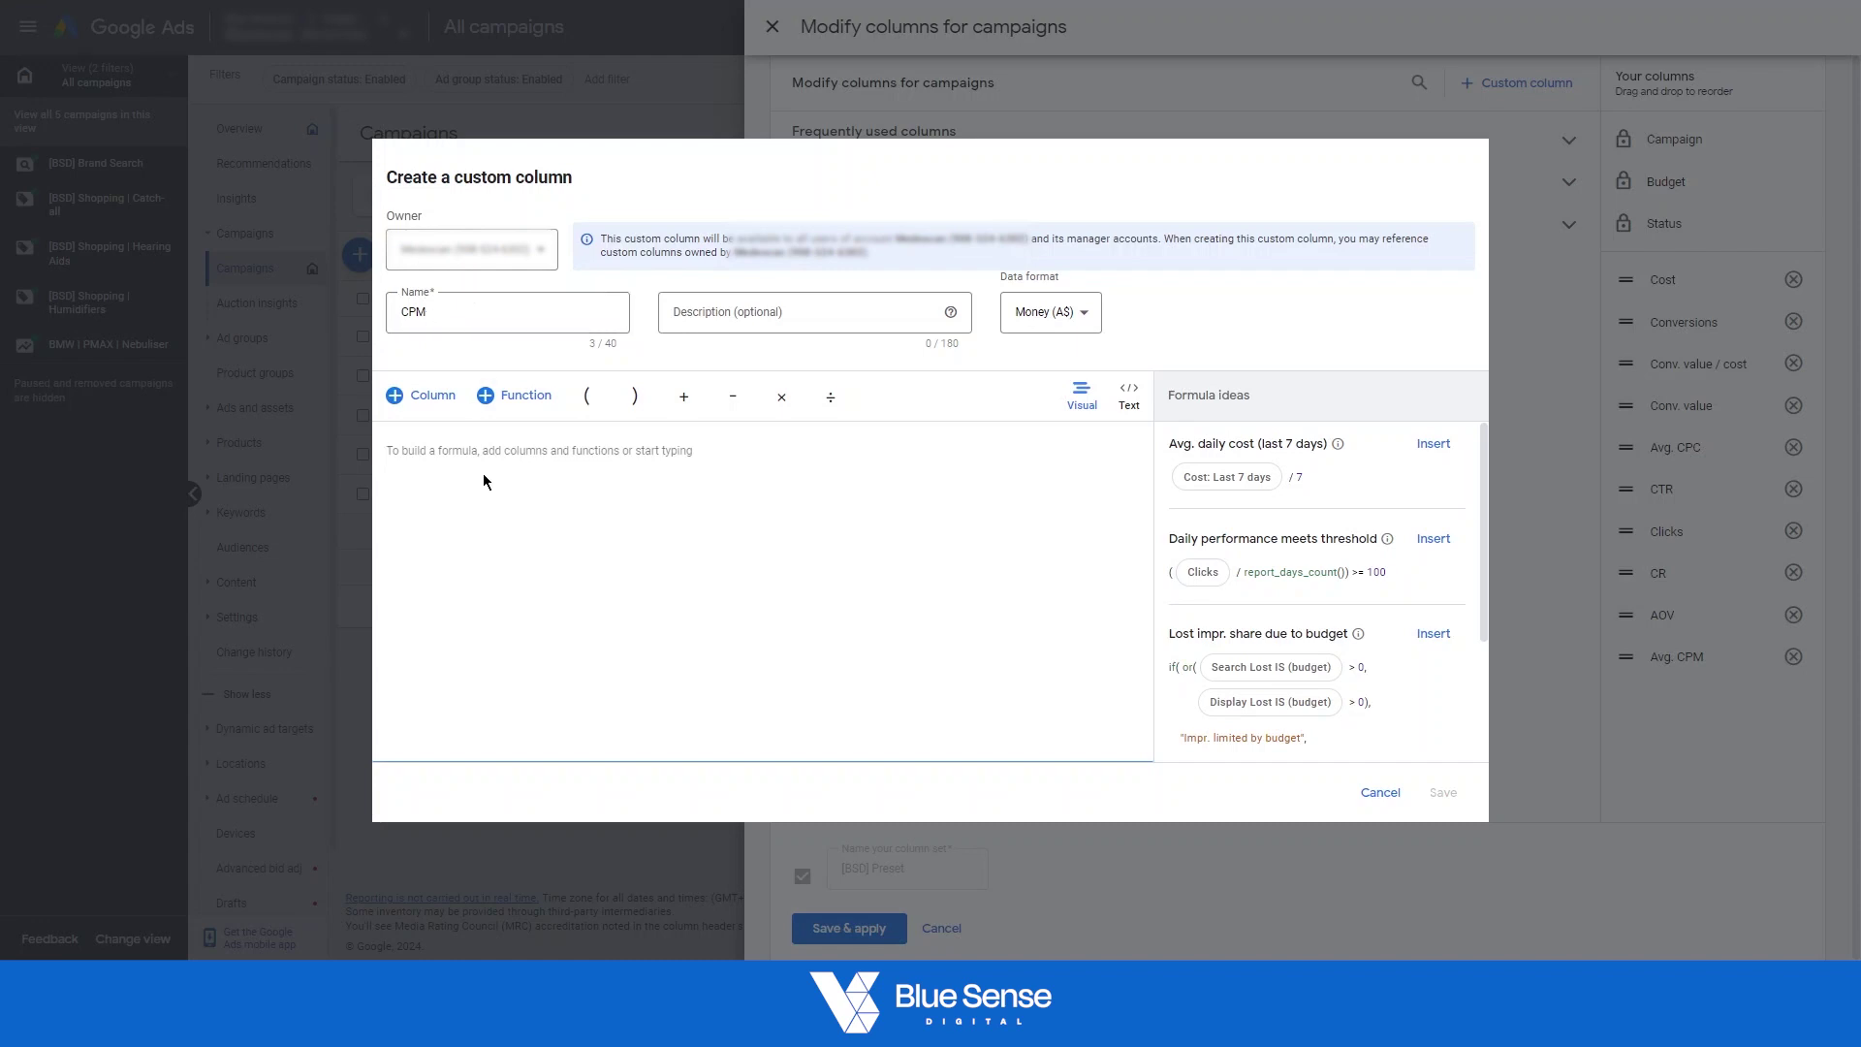
Enter the formula (Cost / Impr.)*1000 and save the CPM custom column.
left_click(586, 398)
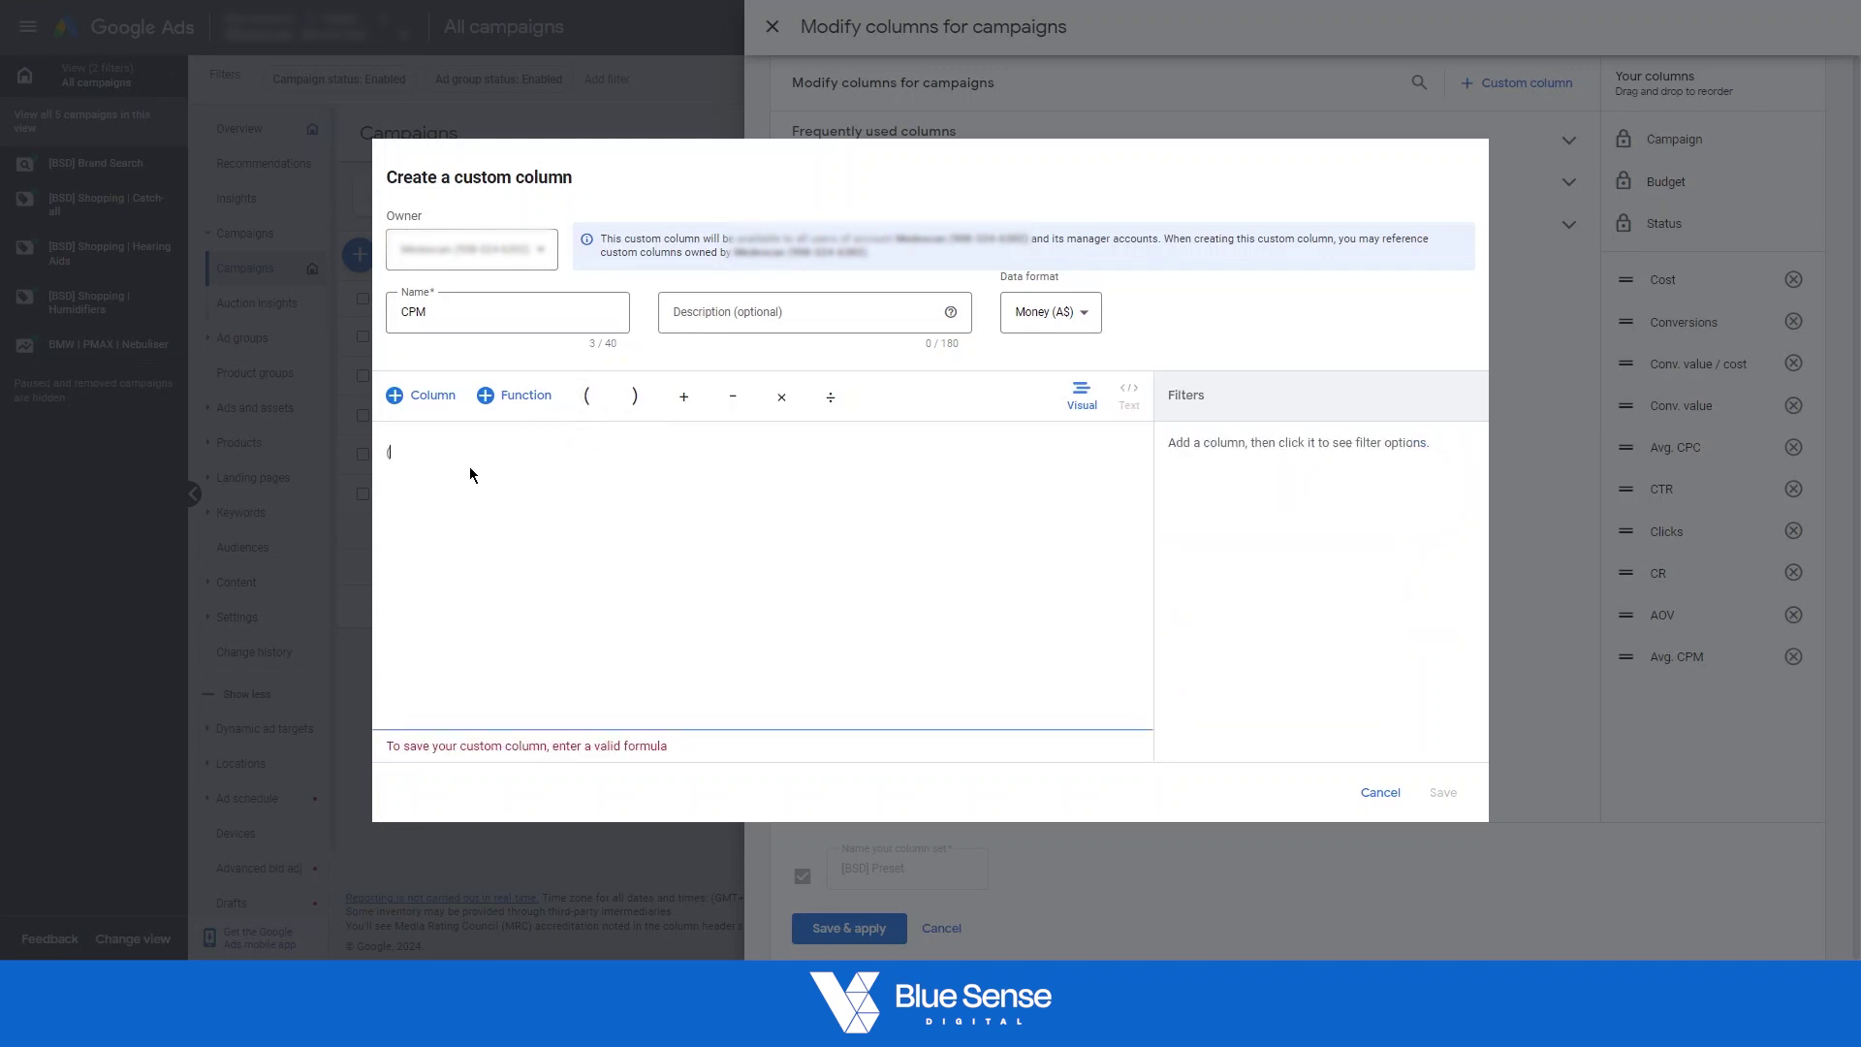
type("cos")
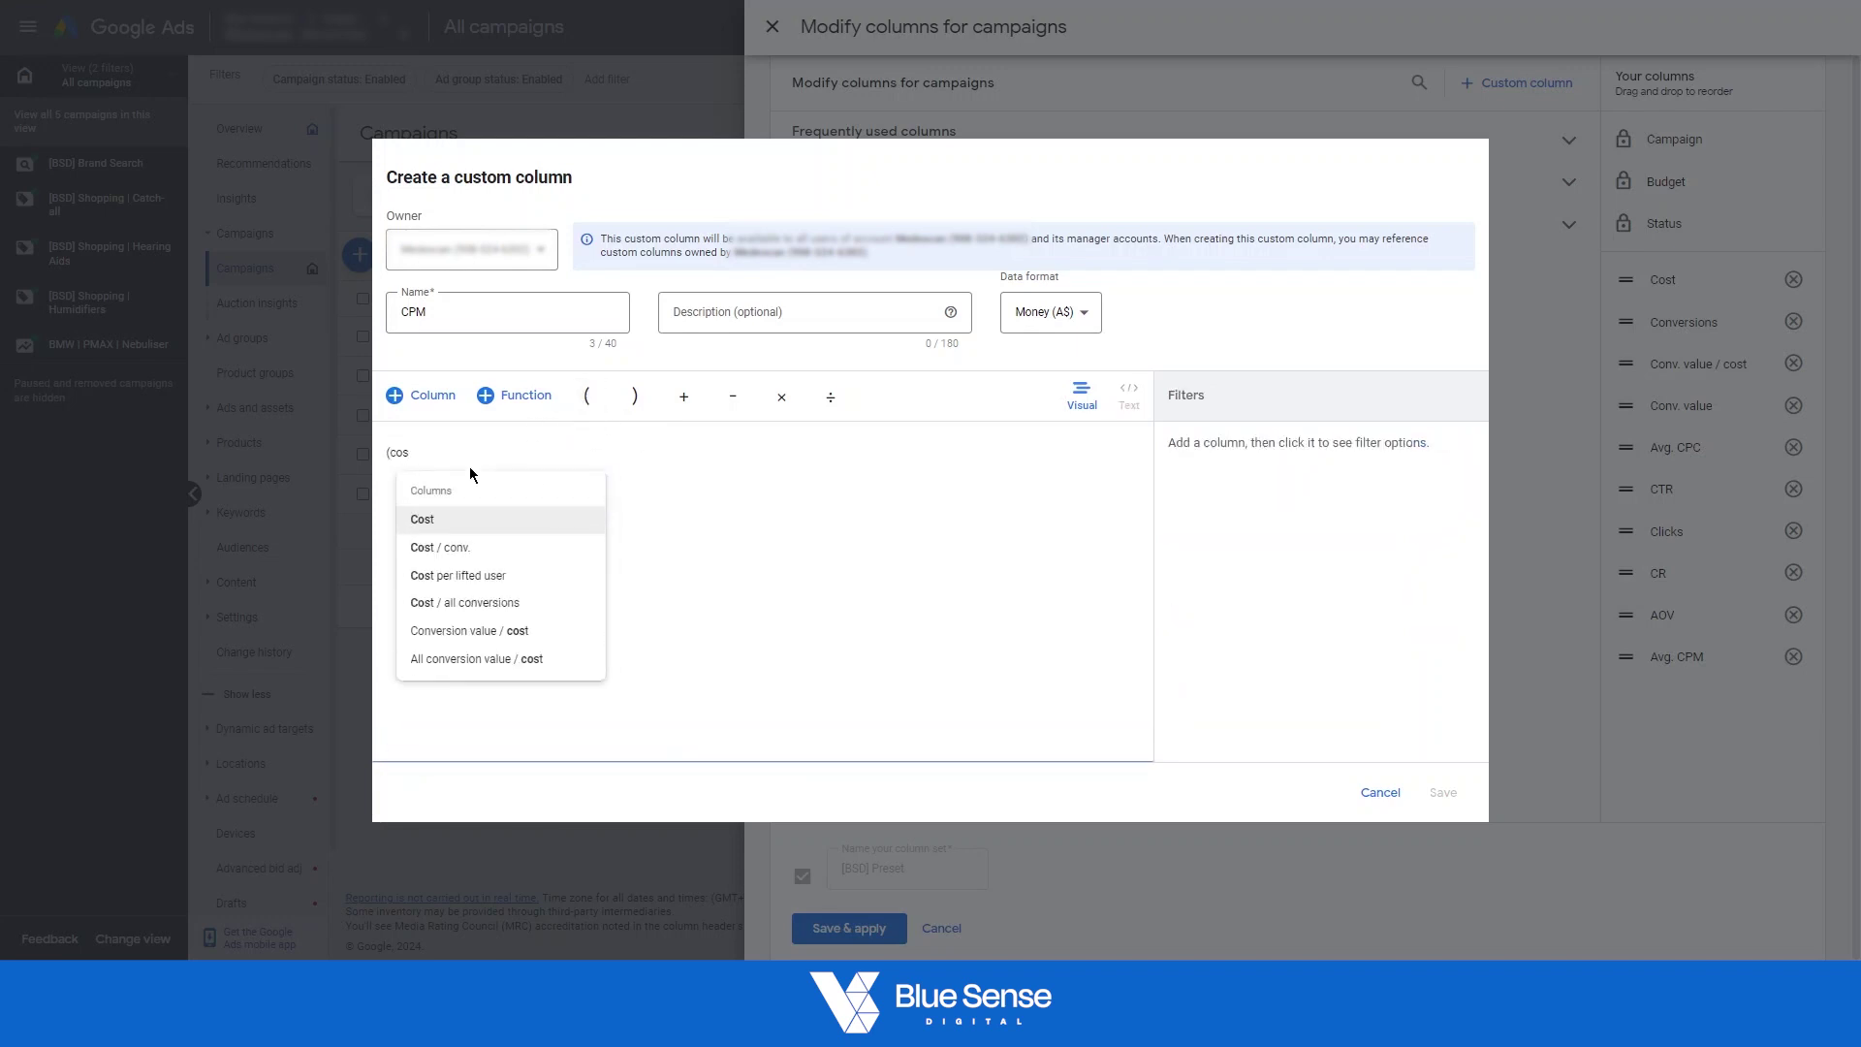
left_click(495, 523)
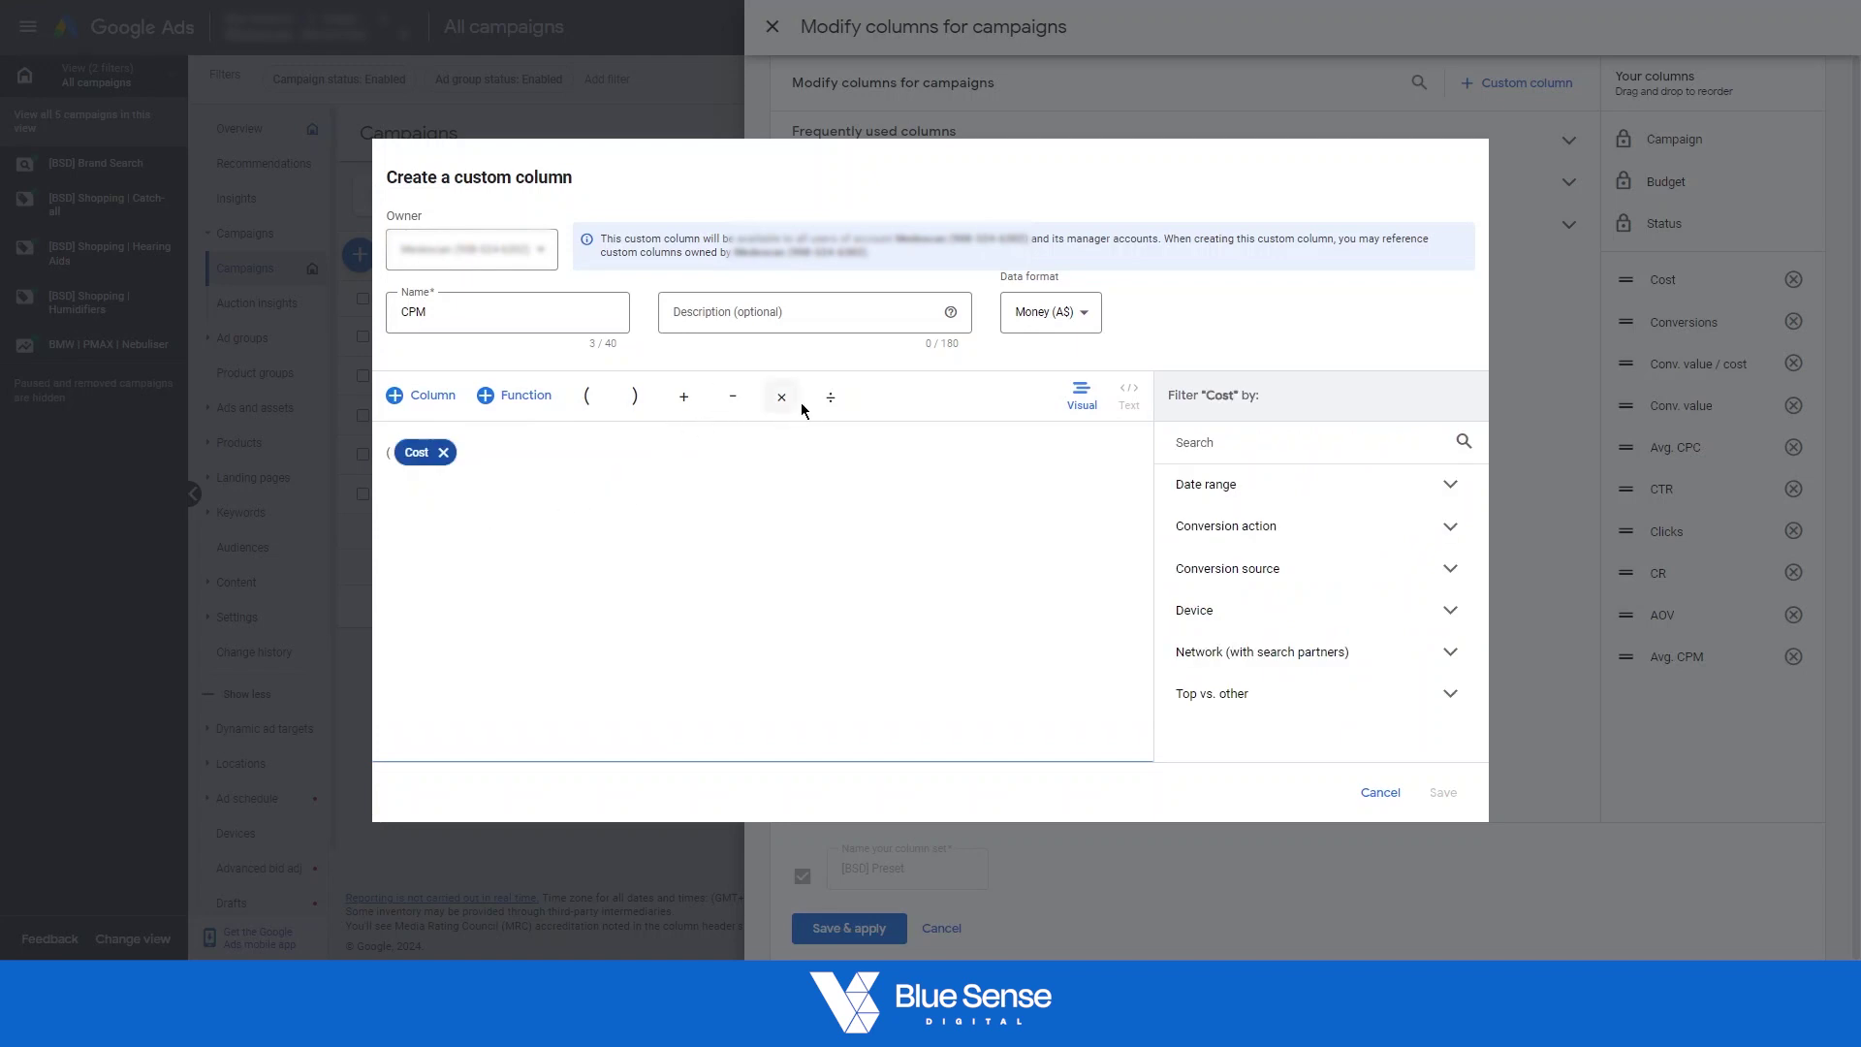
left_click(839, 411)
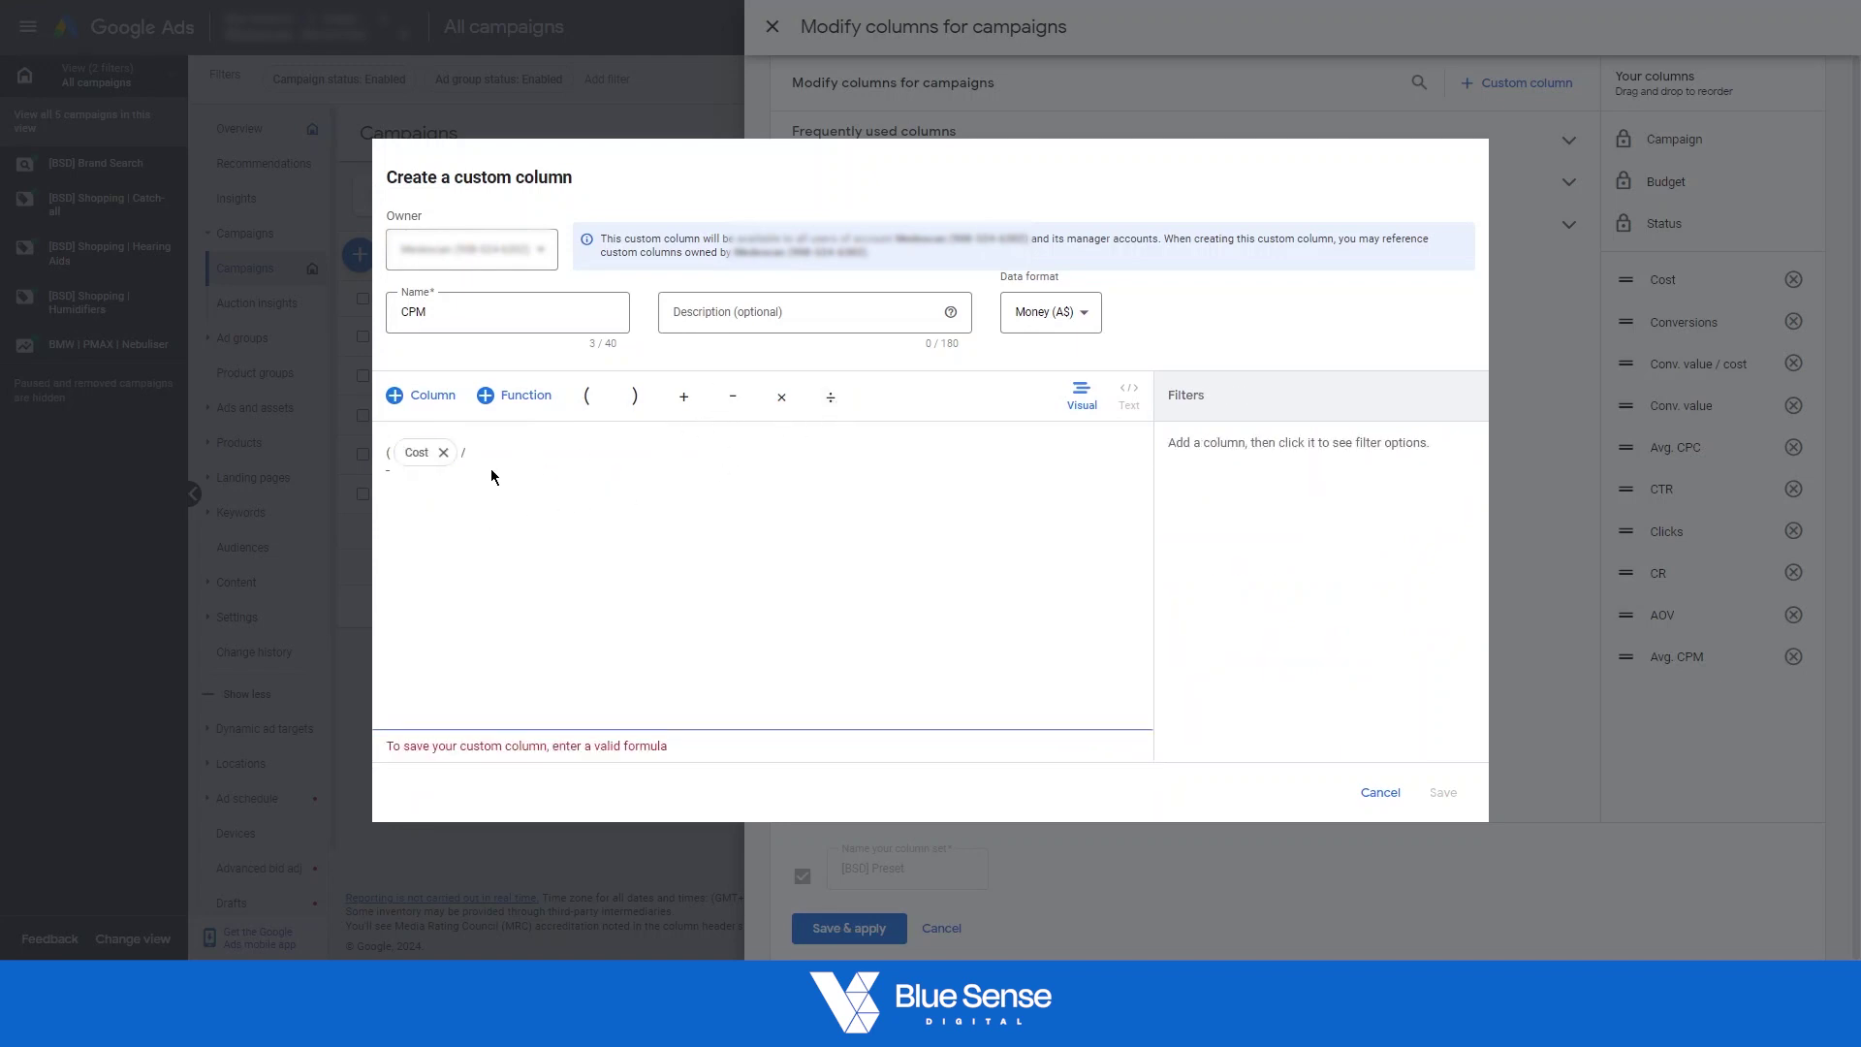
type("impr")
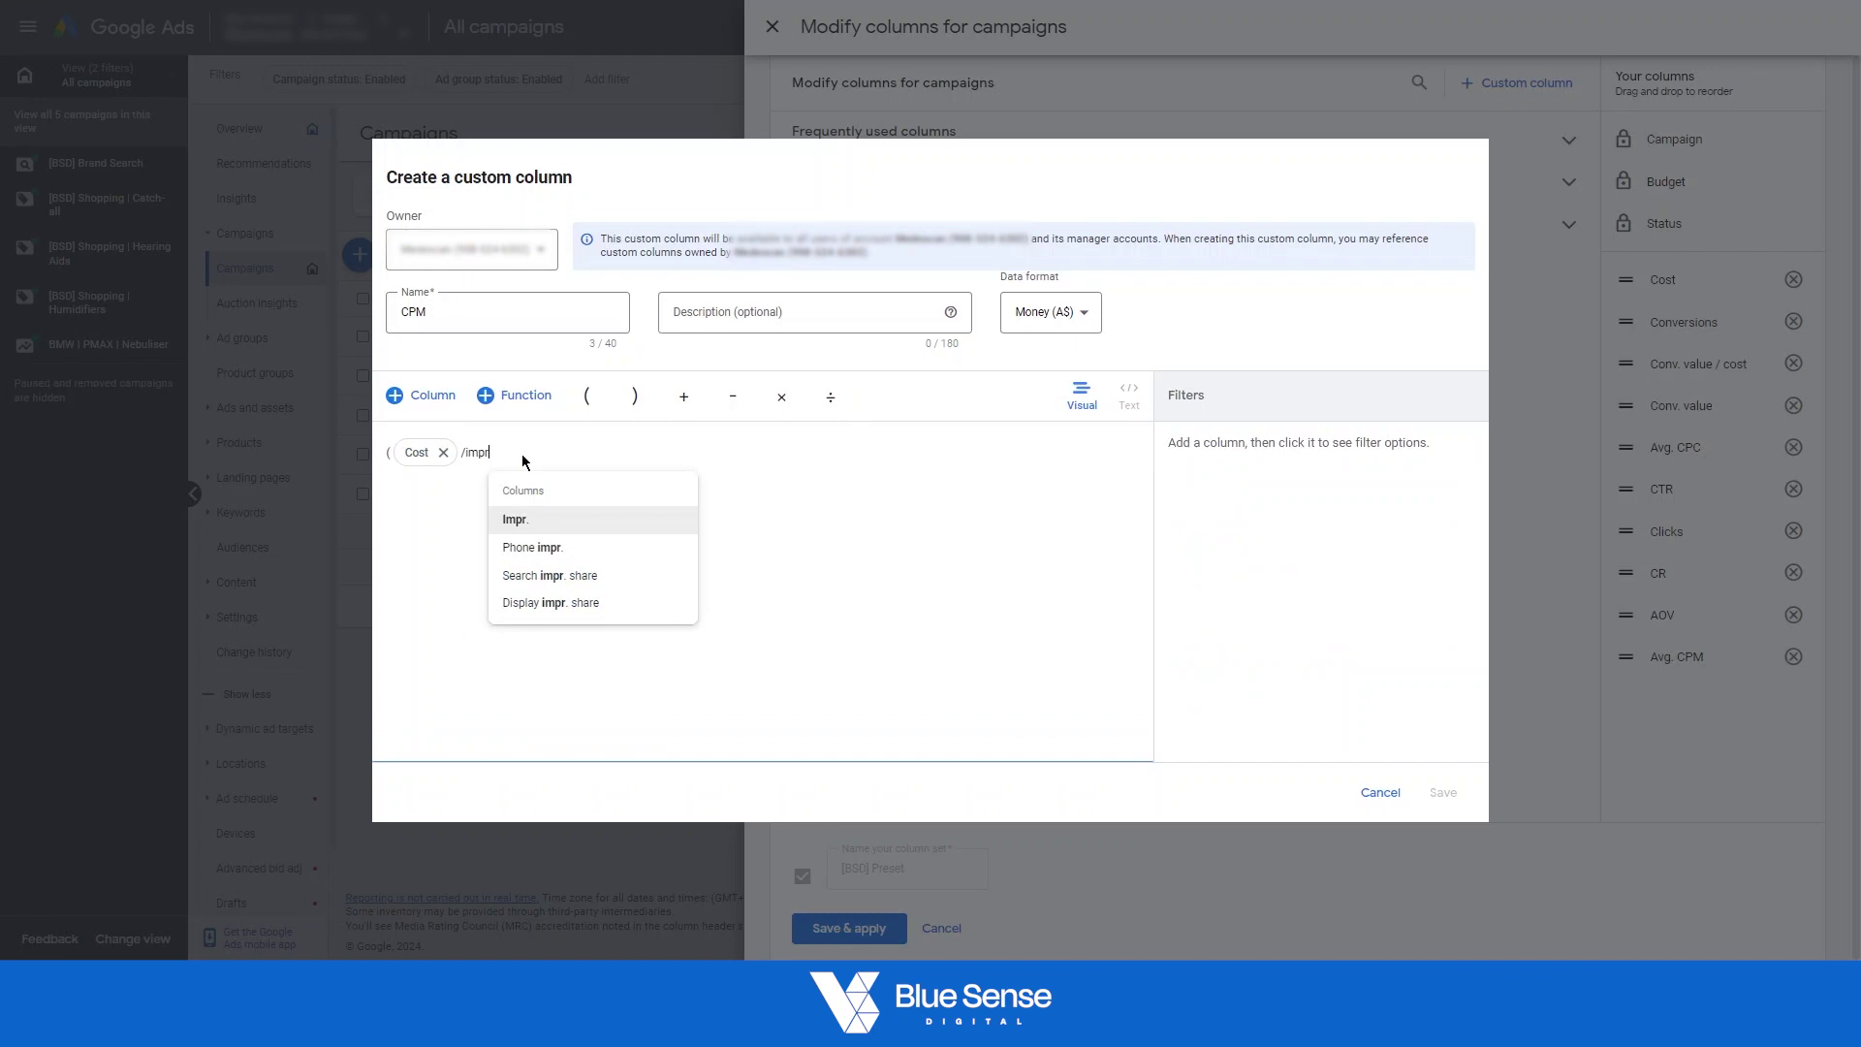
left_click(540, 520)
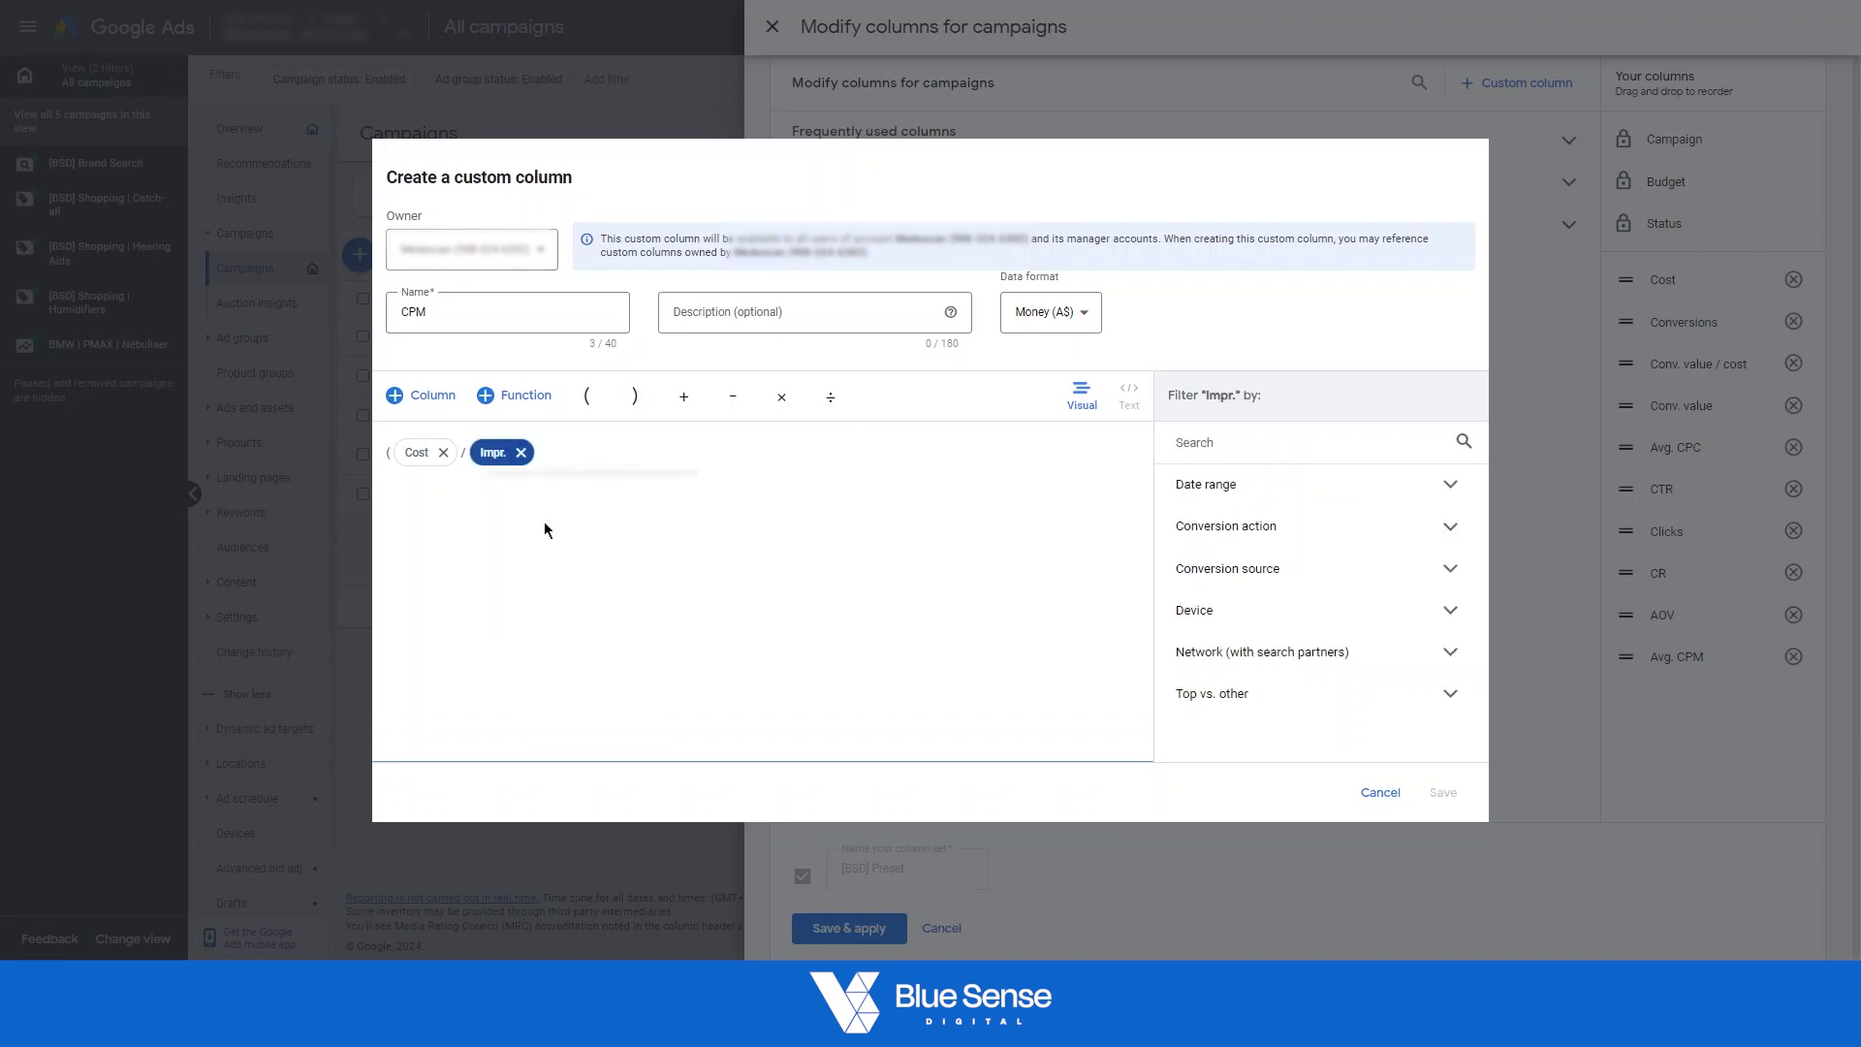
left_click(565, 453)
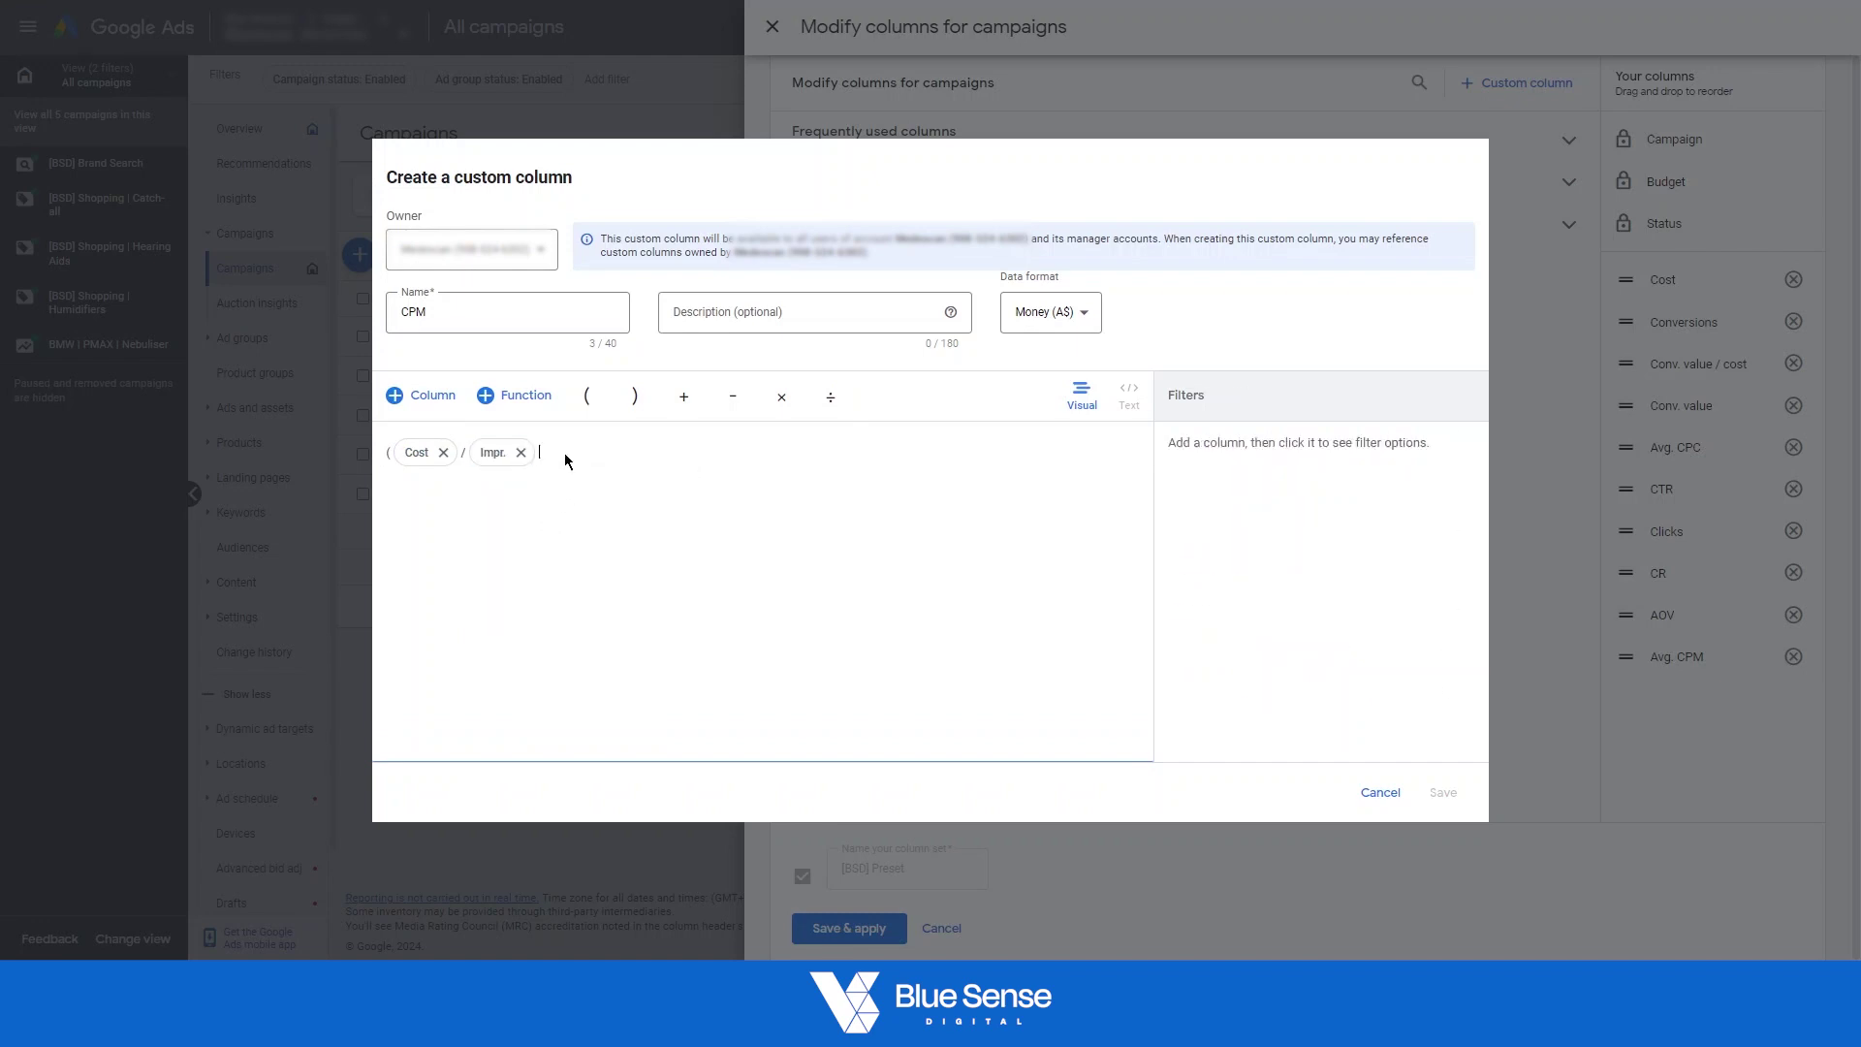
left_click(635, 397)
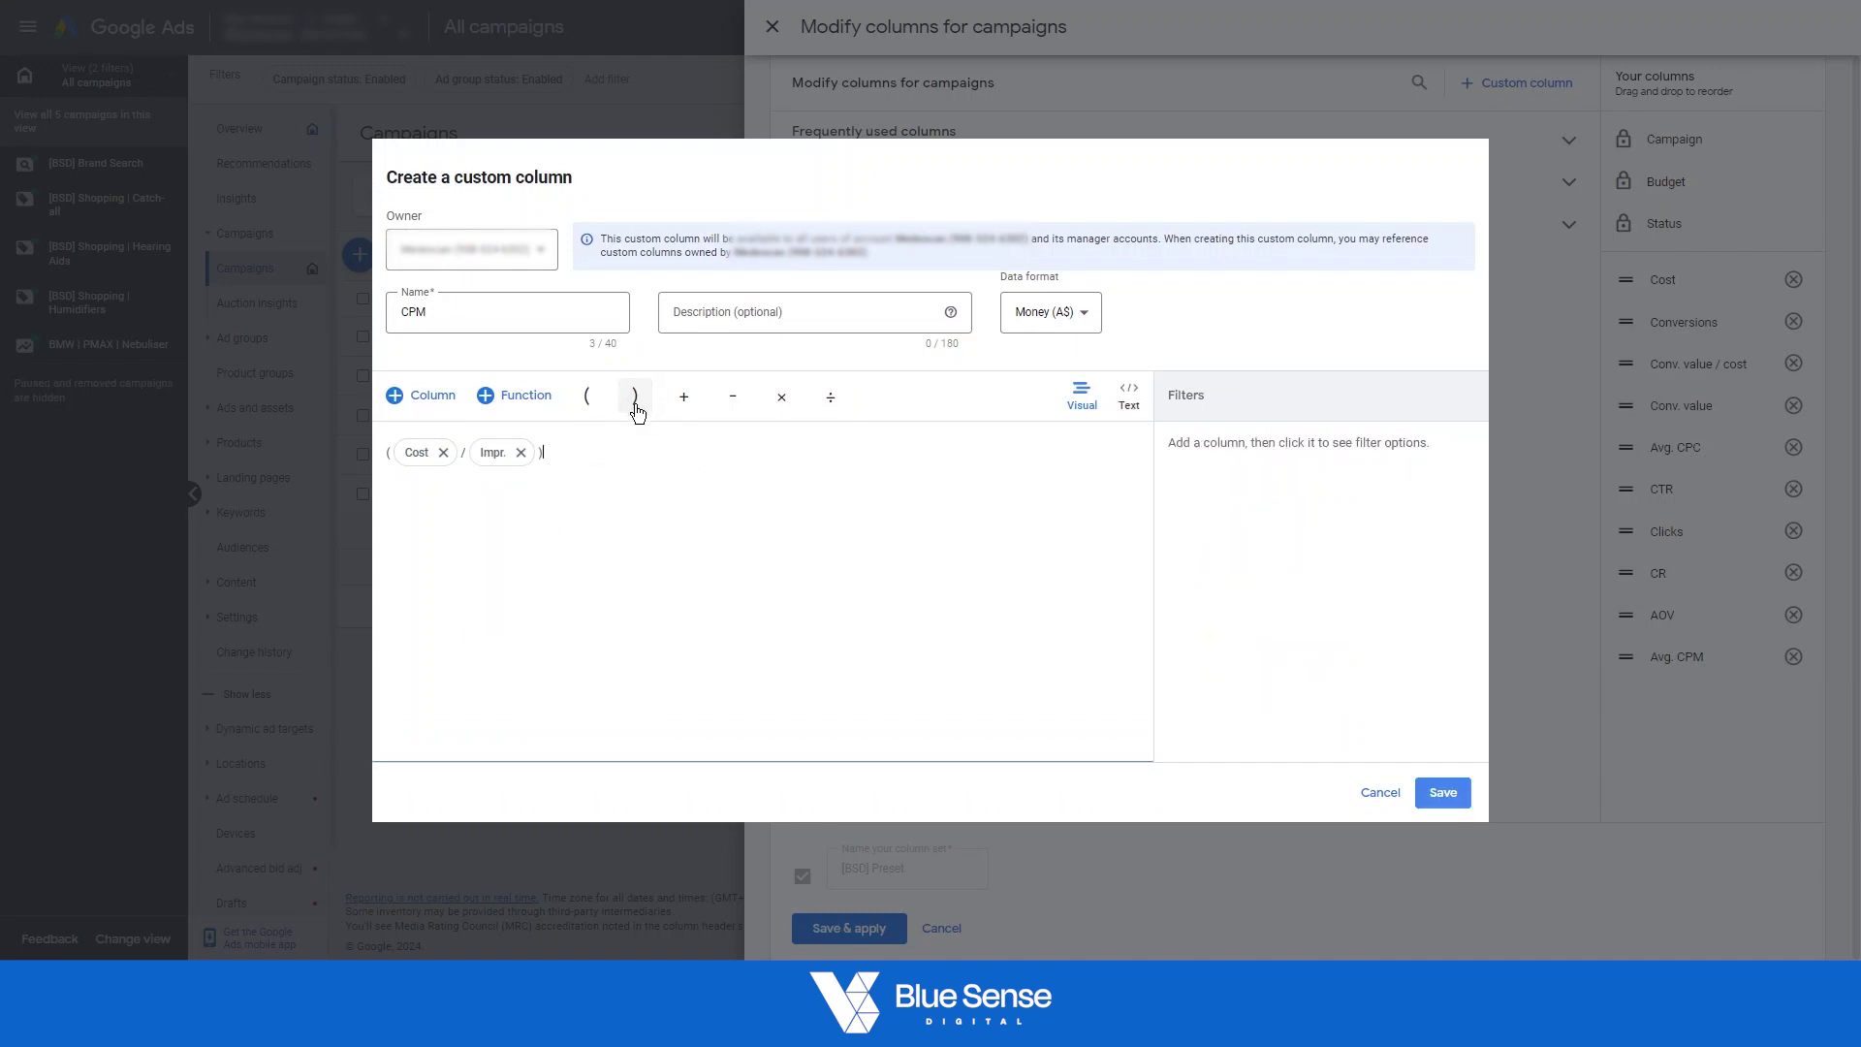
left_click(781, 397)
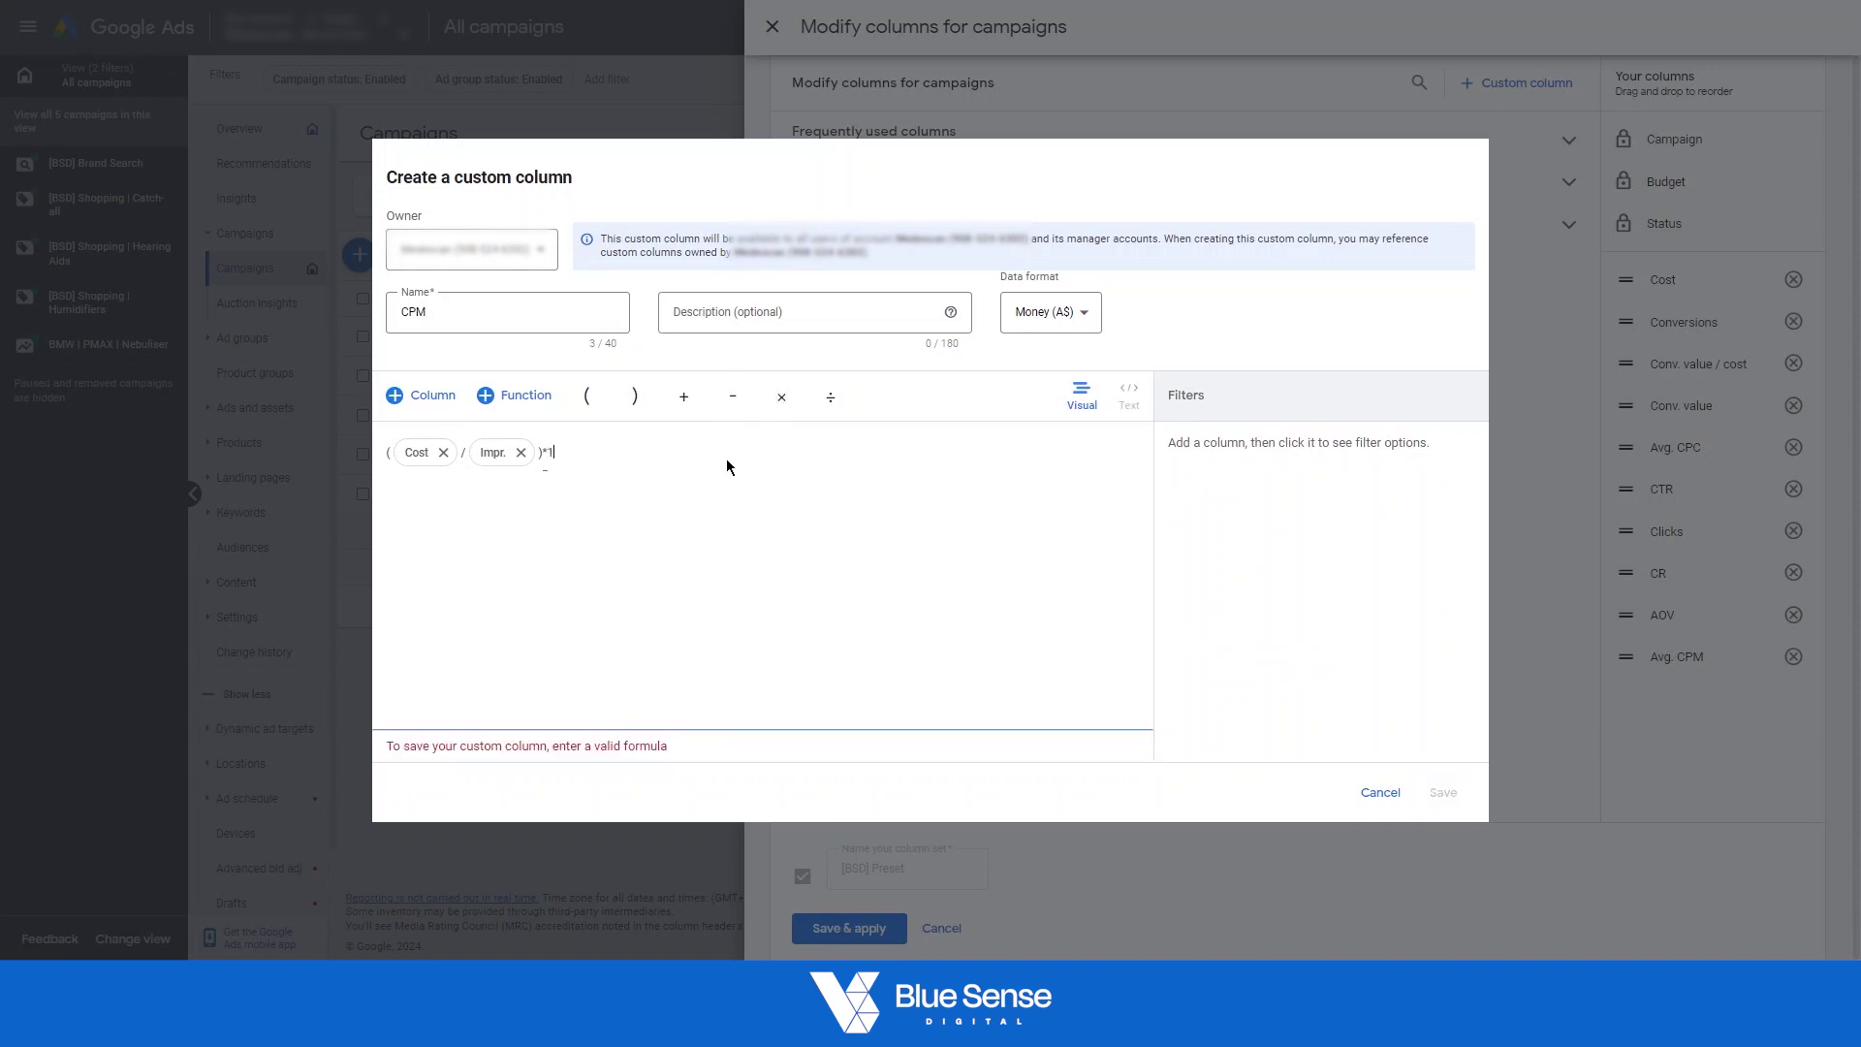
type("1000")
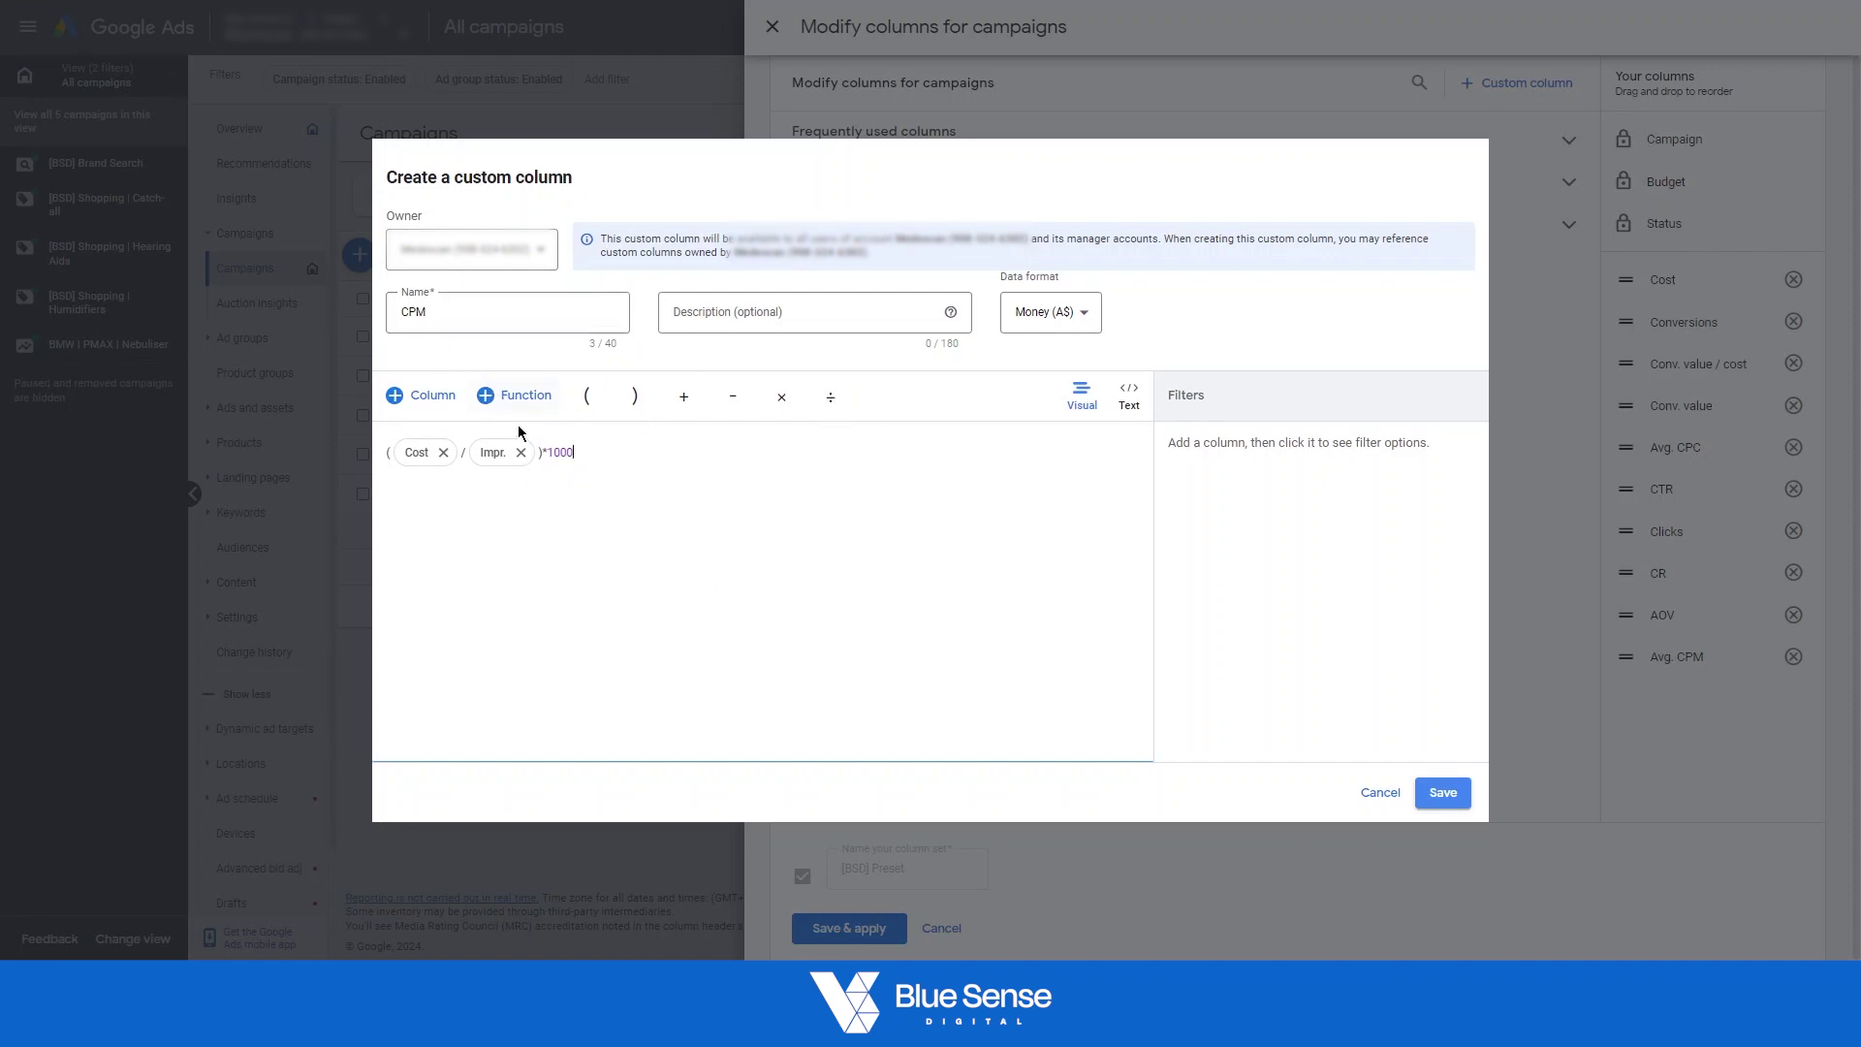
left_click(1439, 793)
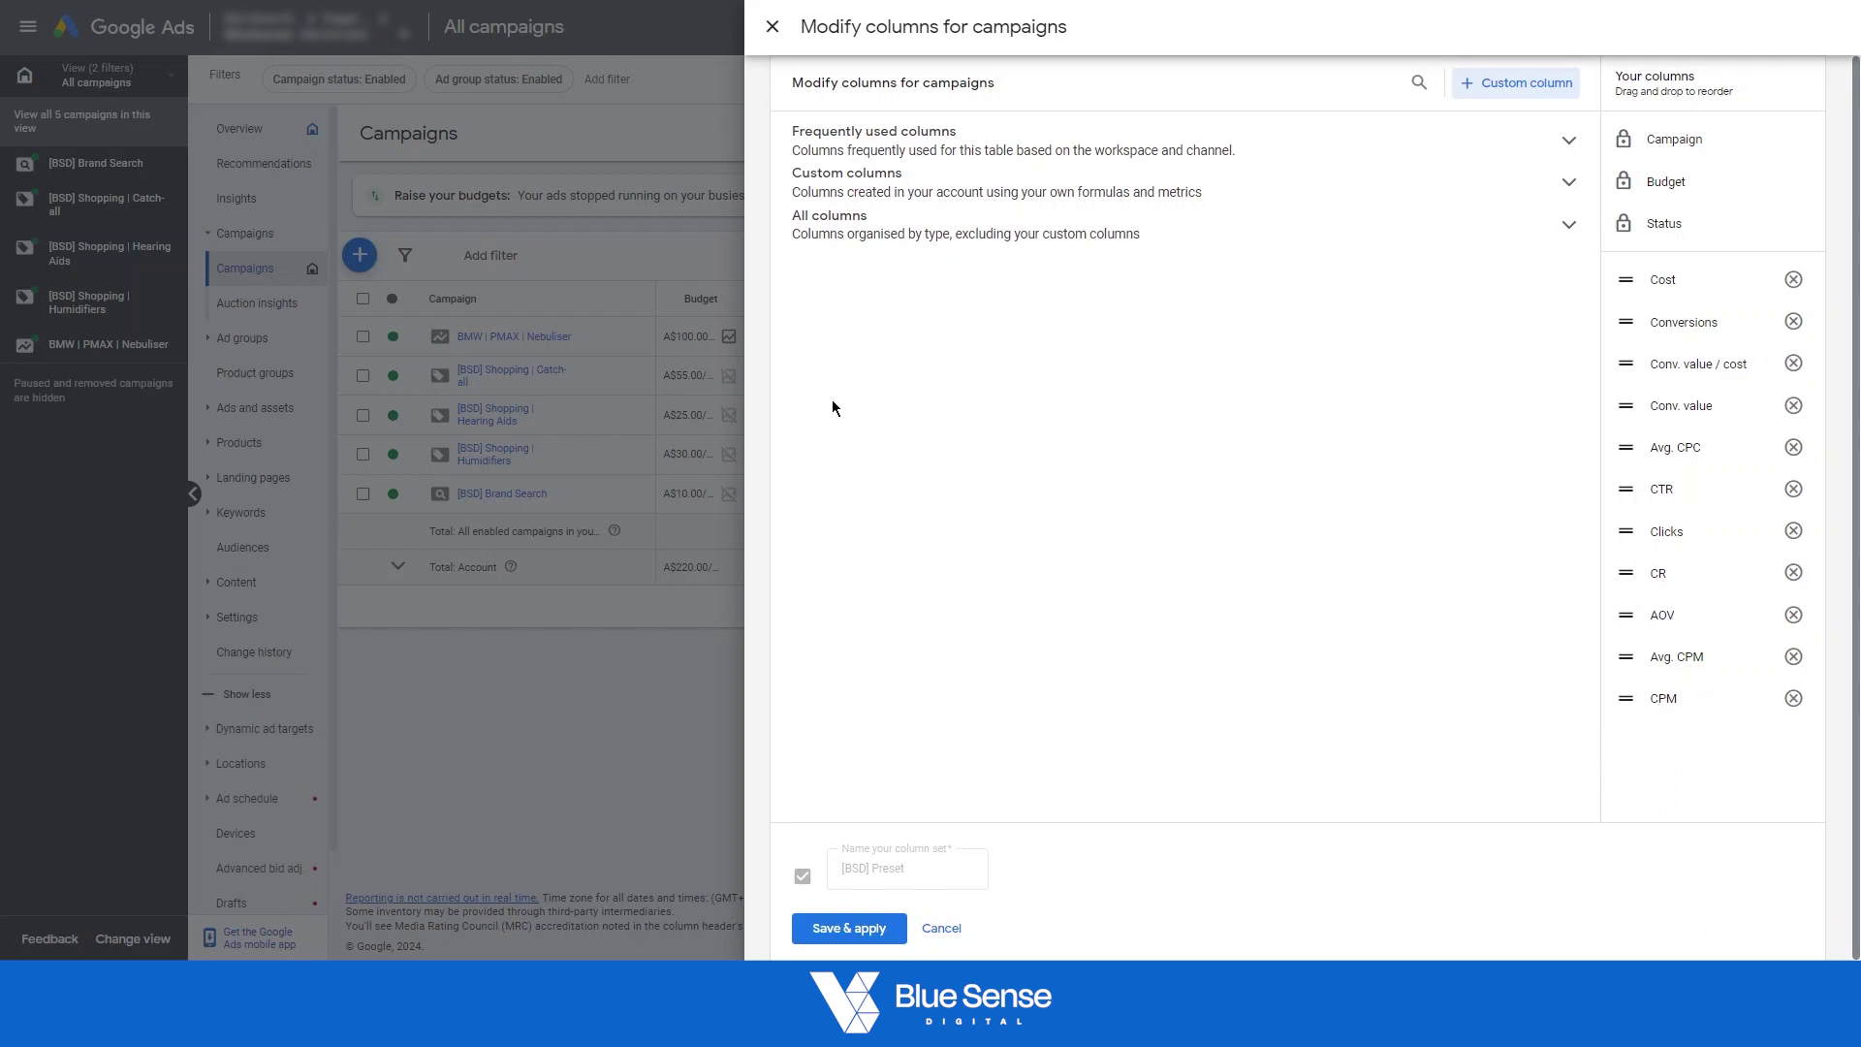
Expand Custom columns to review the AOV, CPM and CR entries and their owners.
left_click(873, 189)
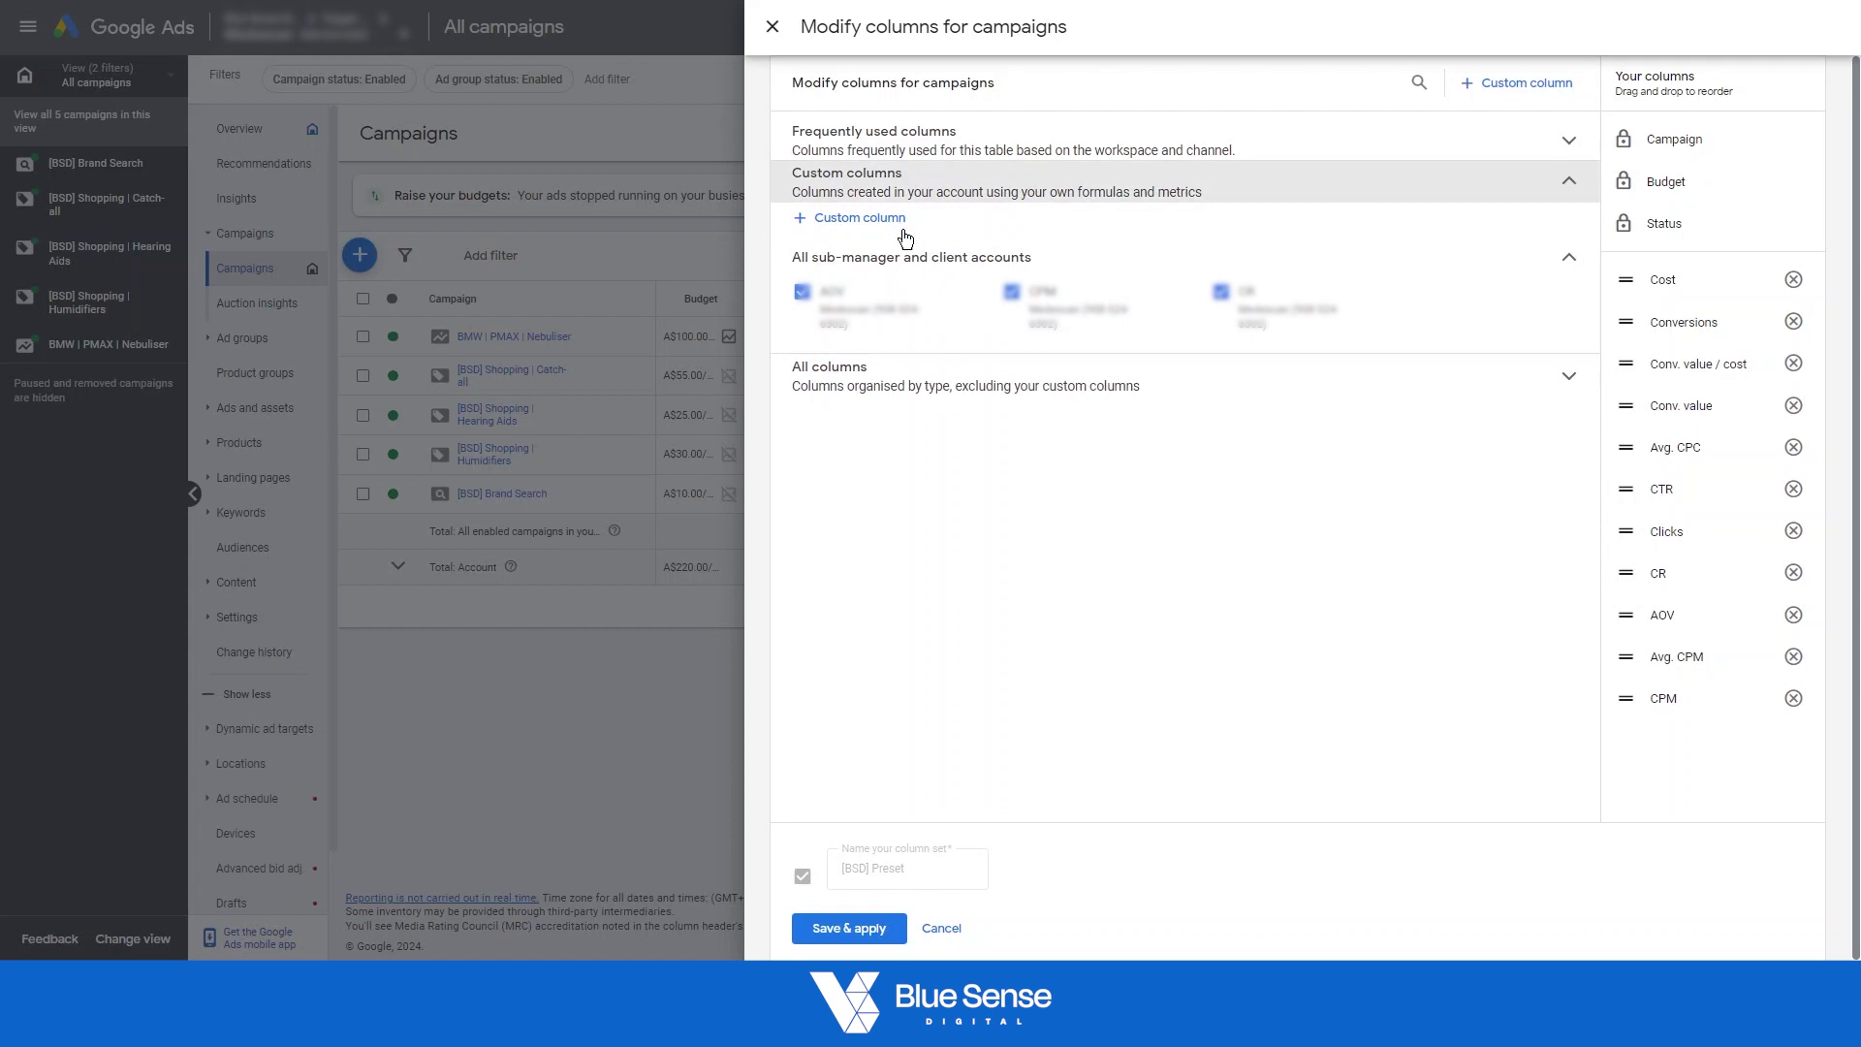
mouse_move(1233, 316)
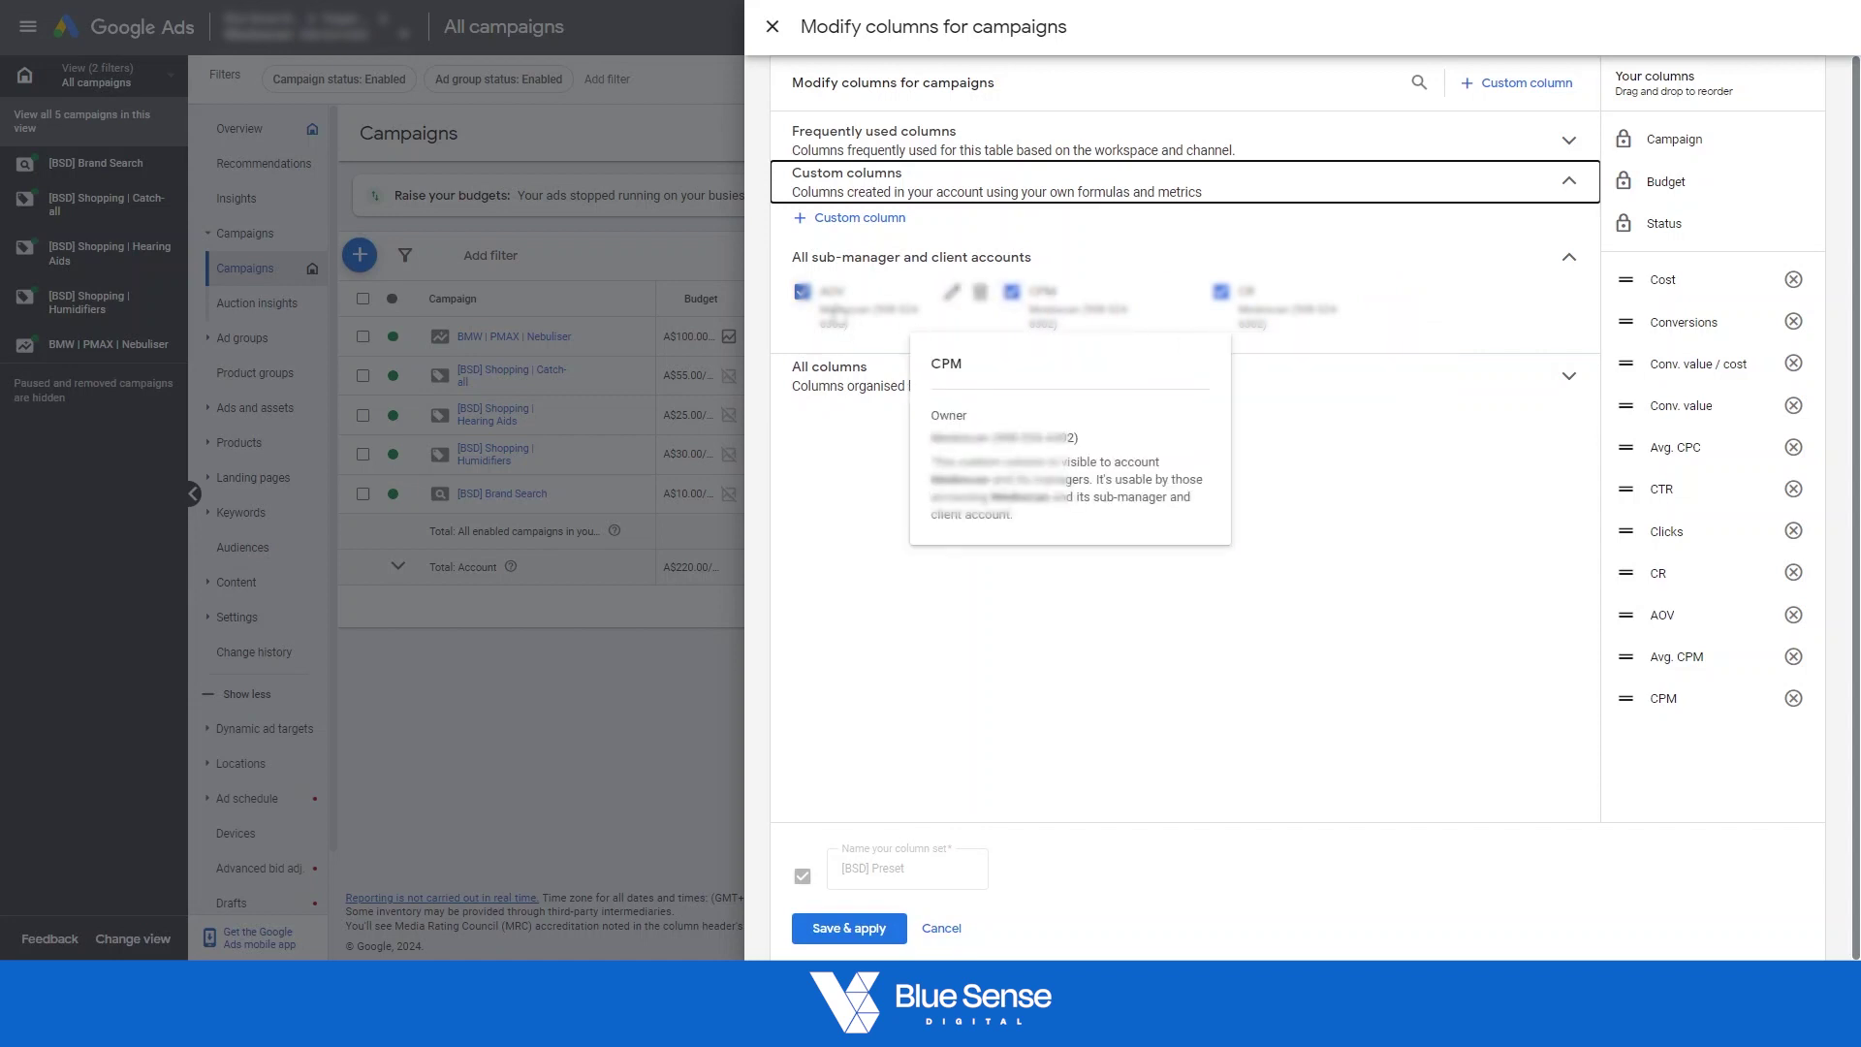
mouse_move(835, 312)
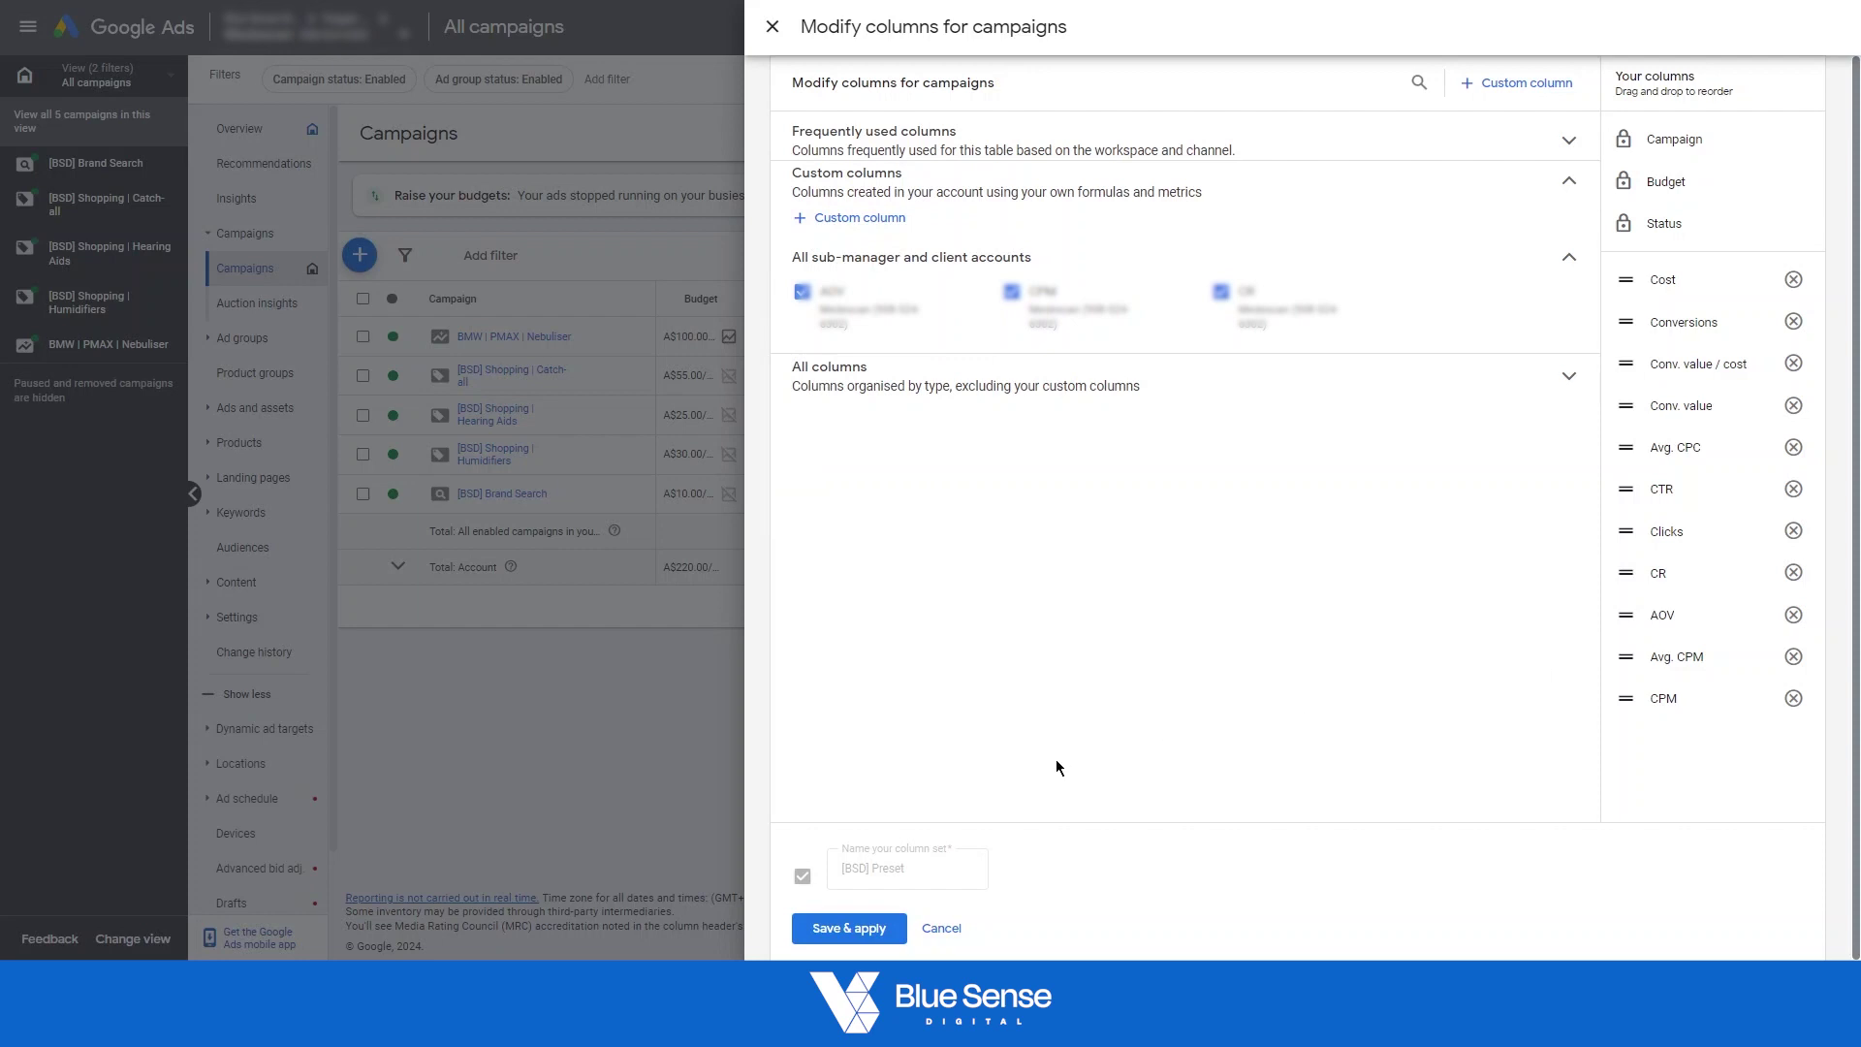
Save and apply the column set, replacing the existing [BSD] Preset.
left_click(855, 929)
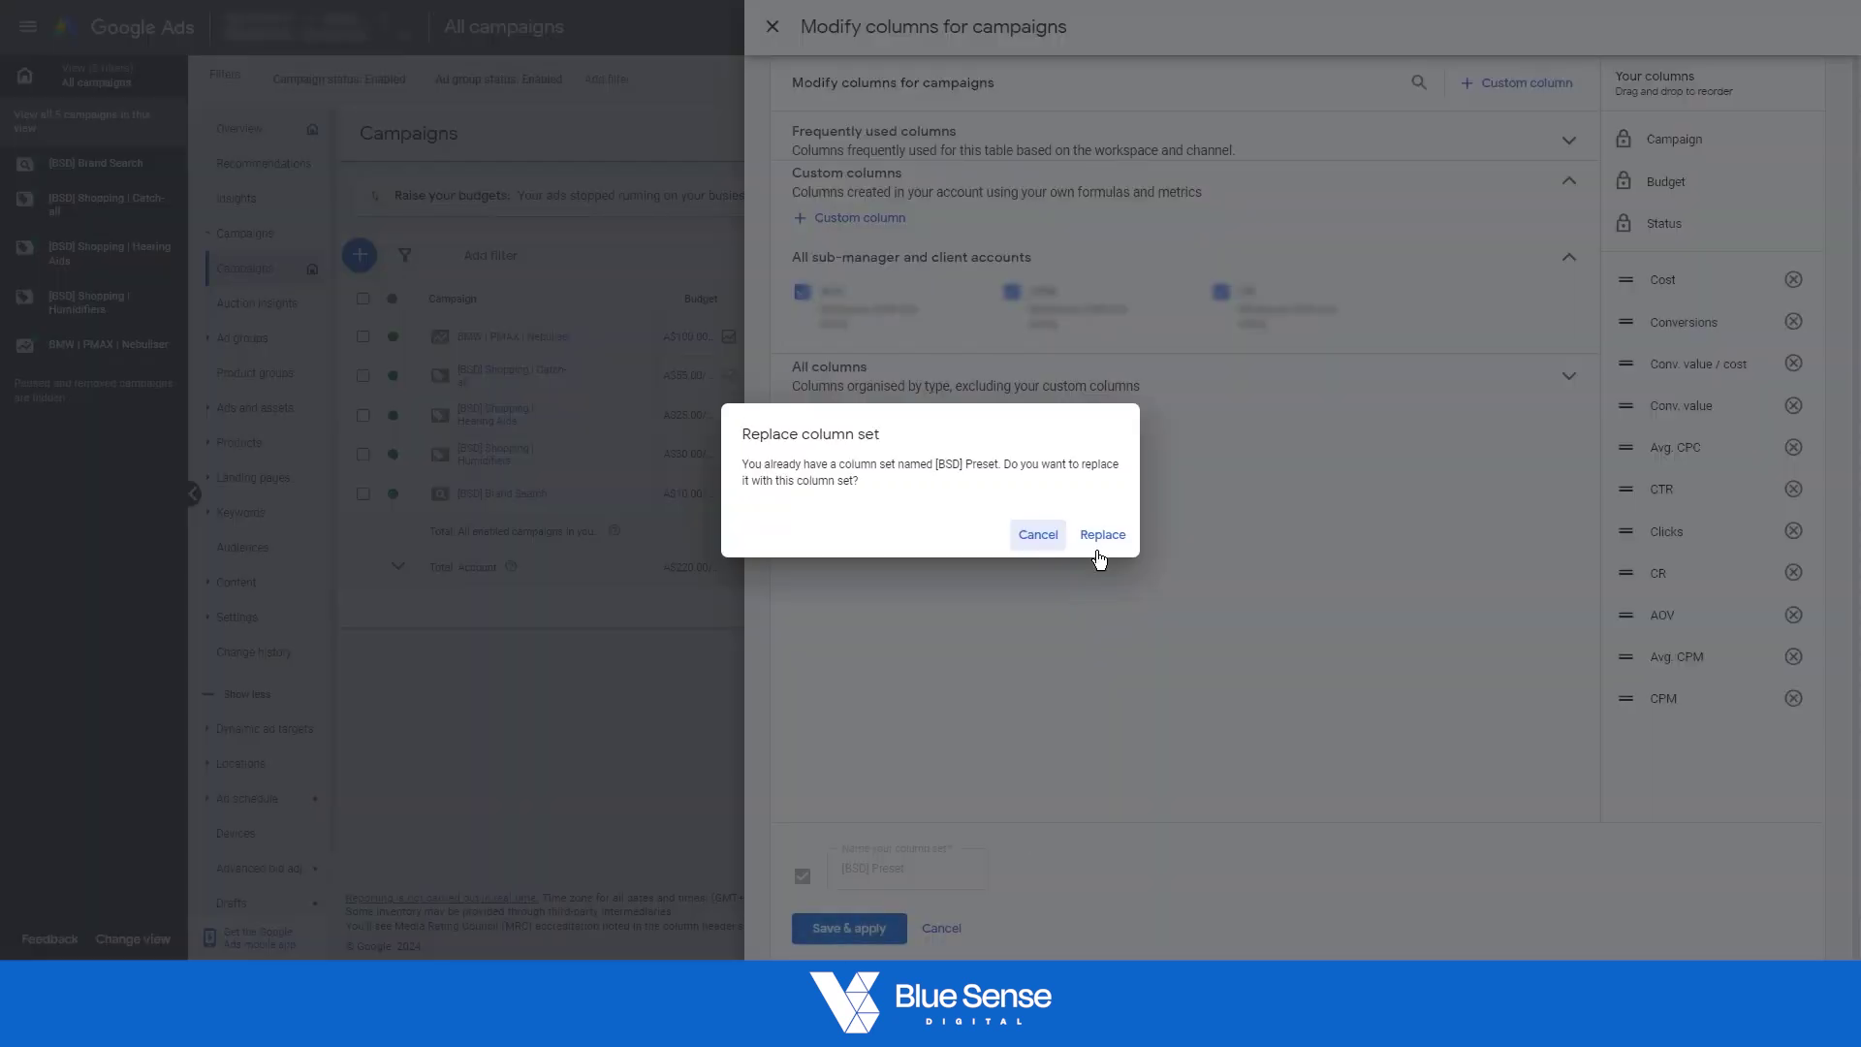
left_click(1102, 537)
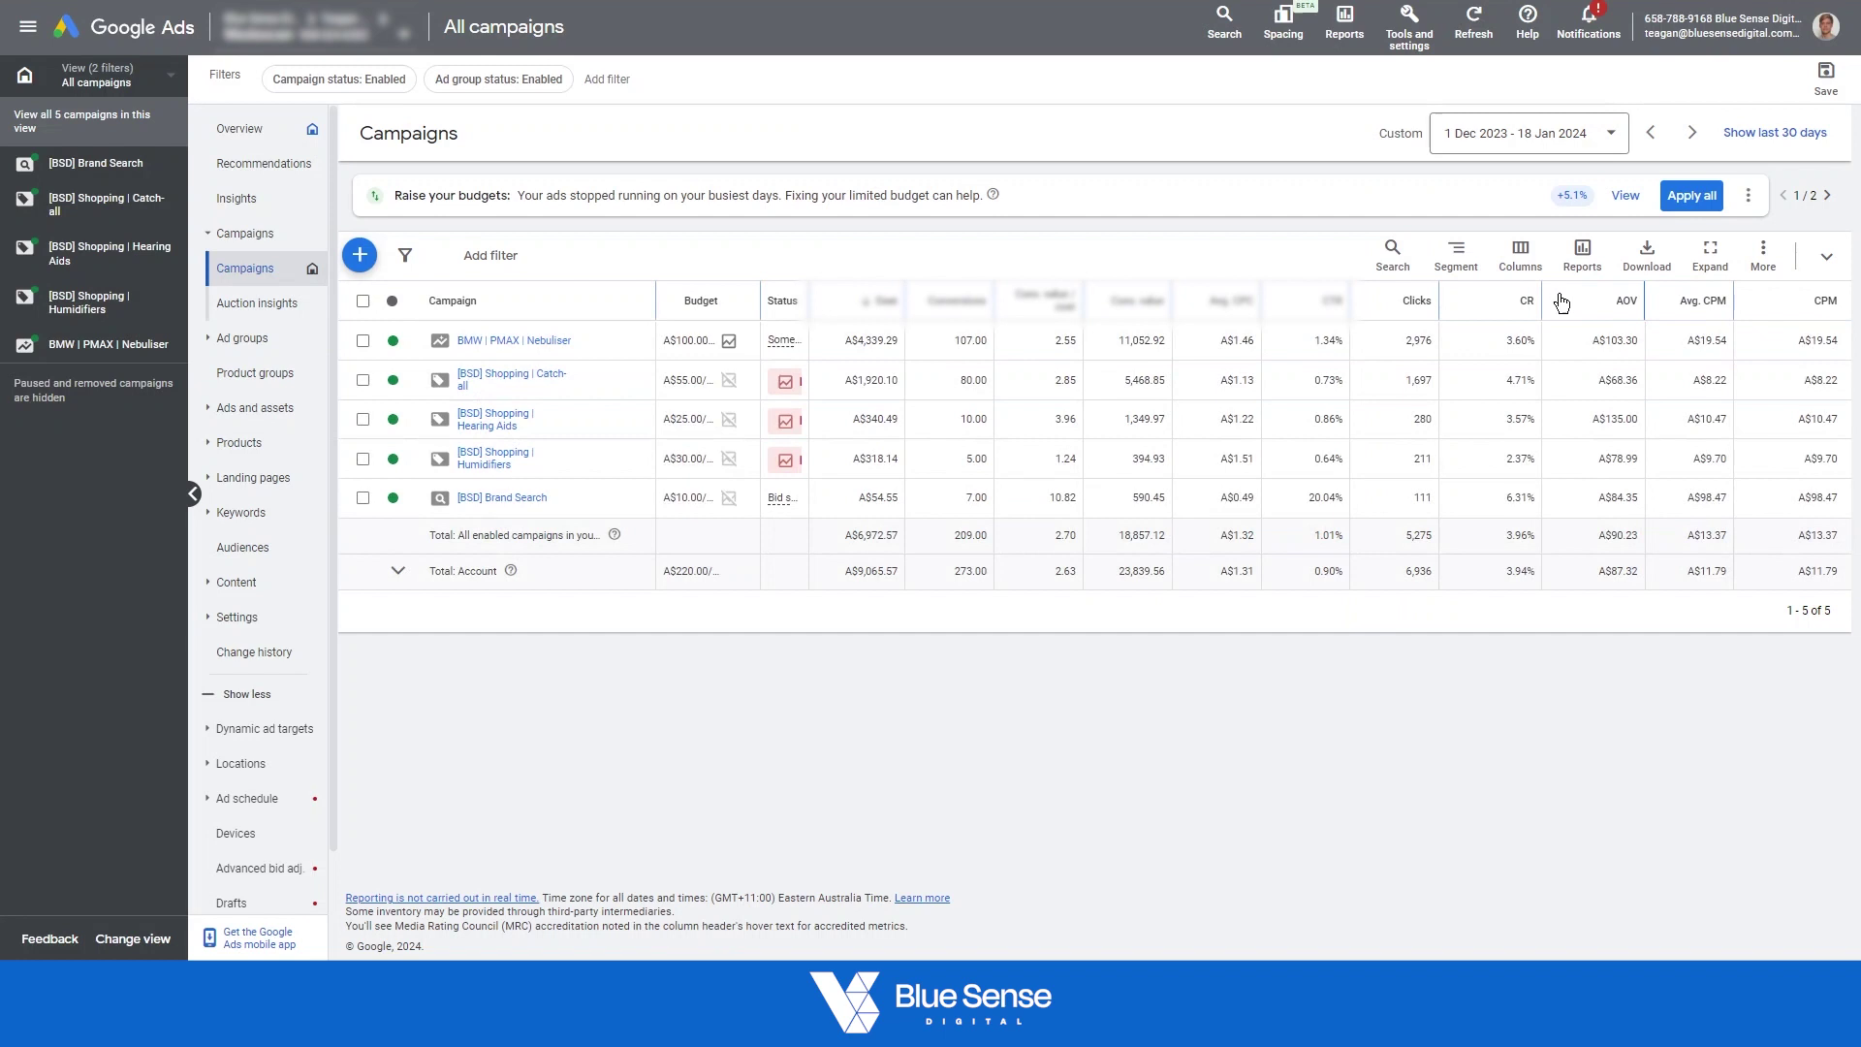